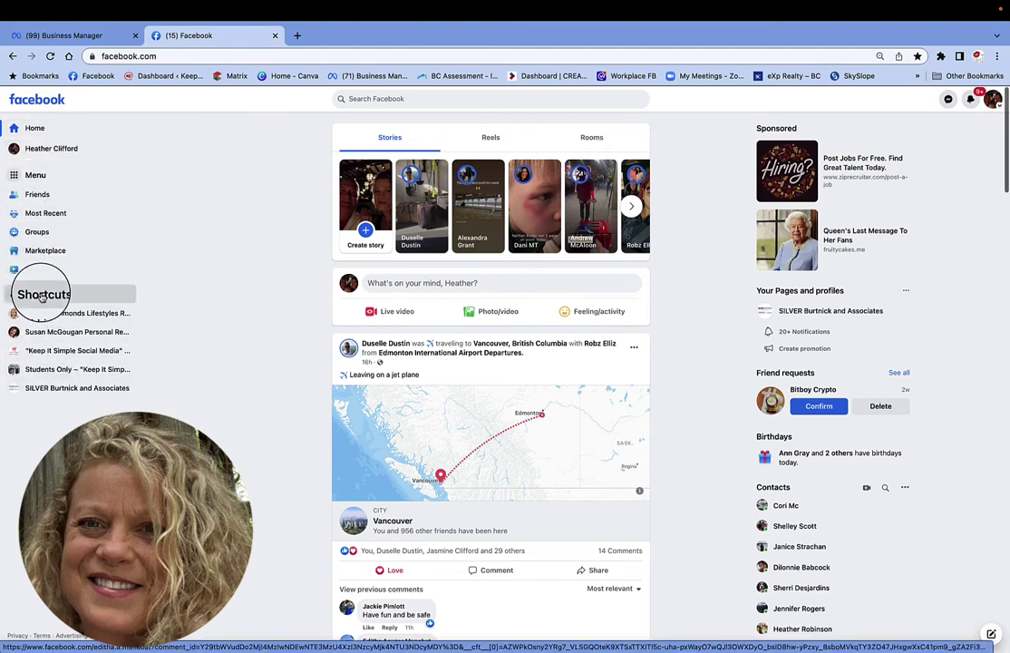
# Open the eXp Realty Comox Valley business Page from the Shortcuts list
pyautogui.click(40, 302)
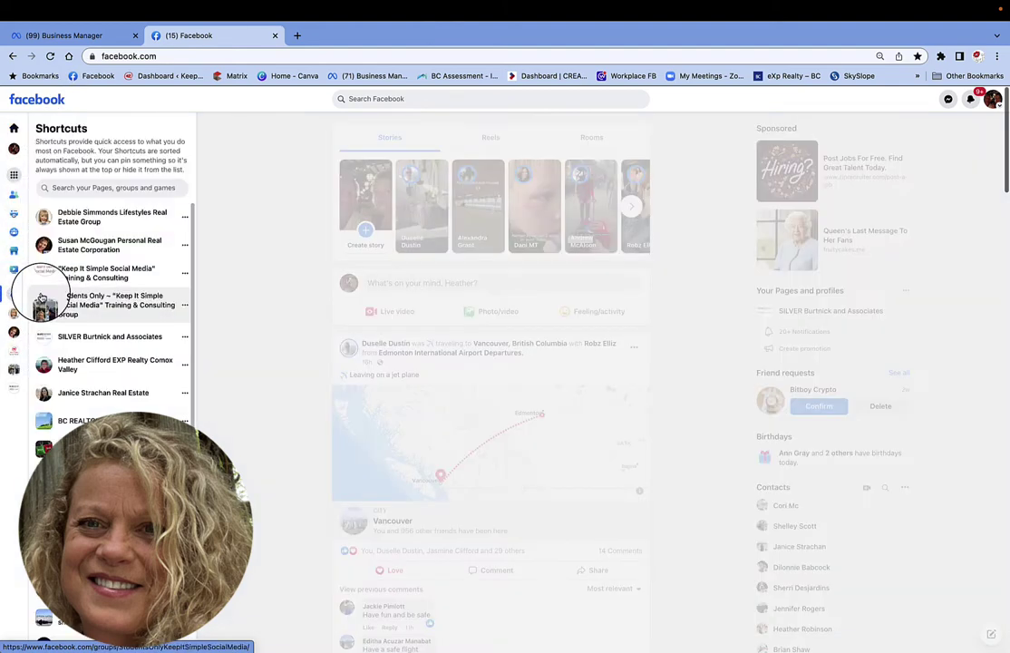
pyautogui.click(93, 372)
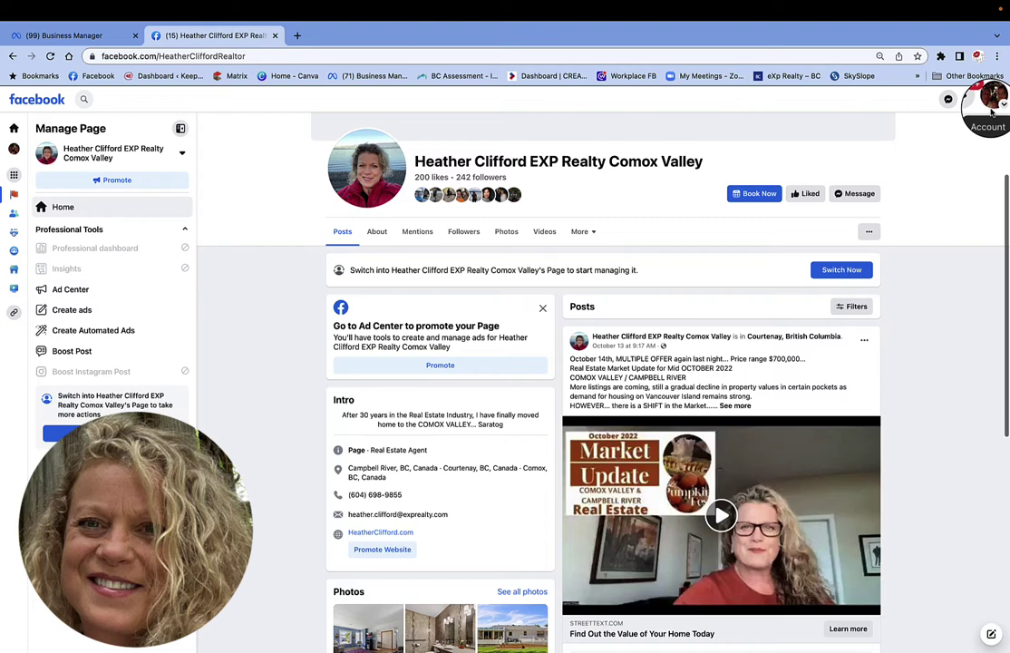
# On the October 2022 Market Update post, switch to interacting as the Comox Valley business Page
pyautogui.scroll(-5, 829, 359)
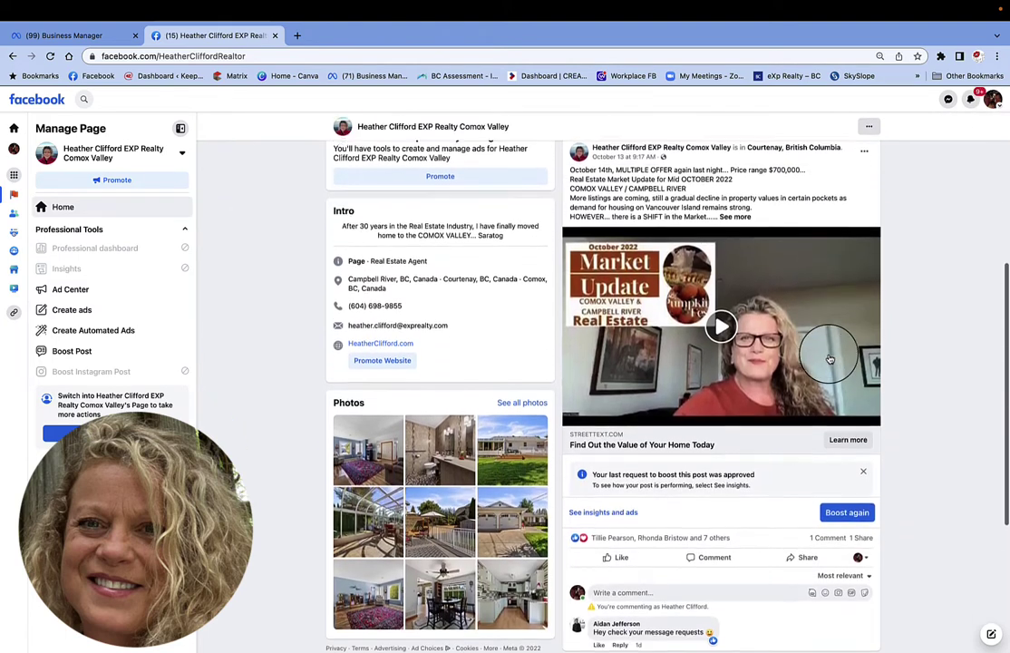
pyautogui.scroll(-1, 830, 359)
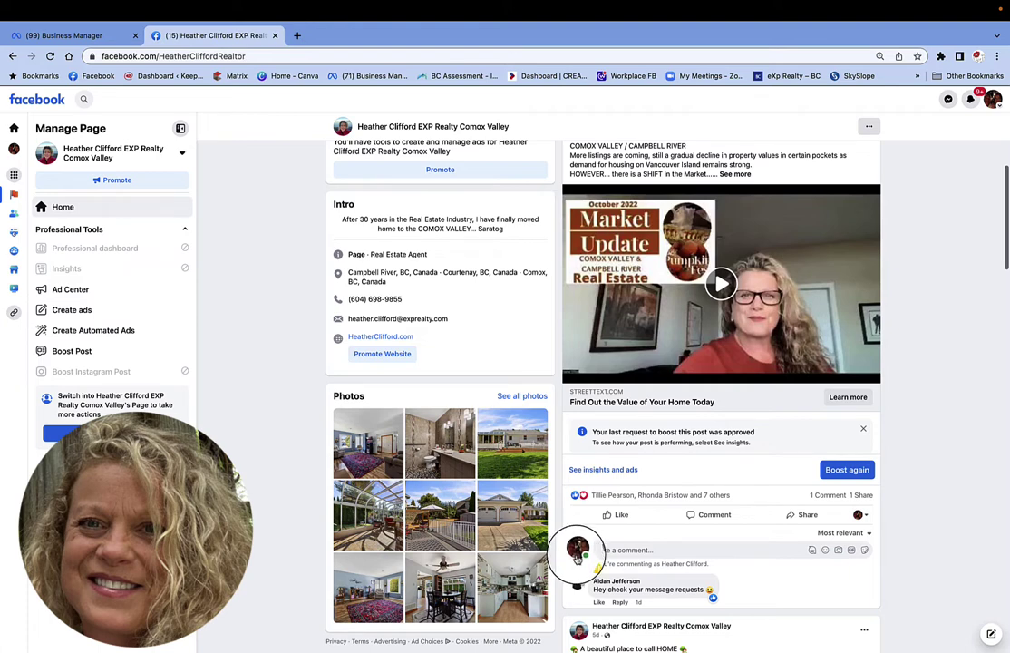
pyautogui.click(866, 518)
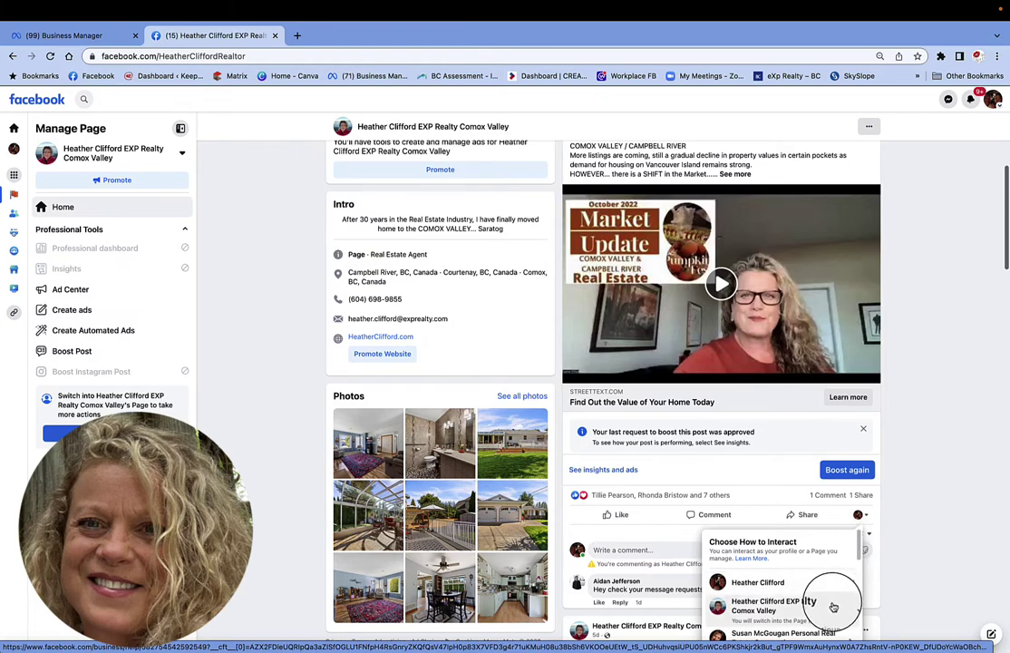
pyautogui.click(833, 605)
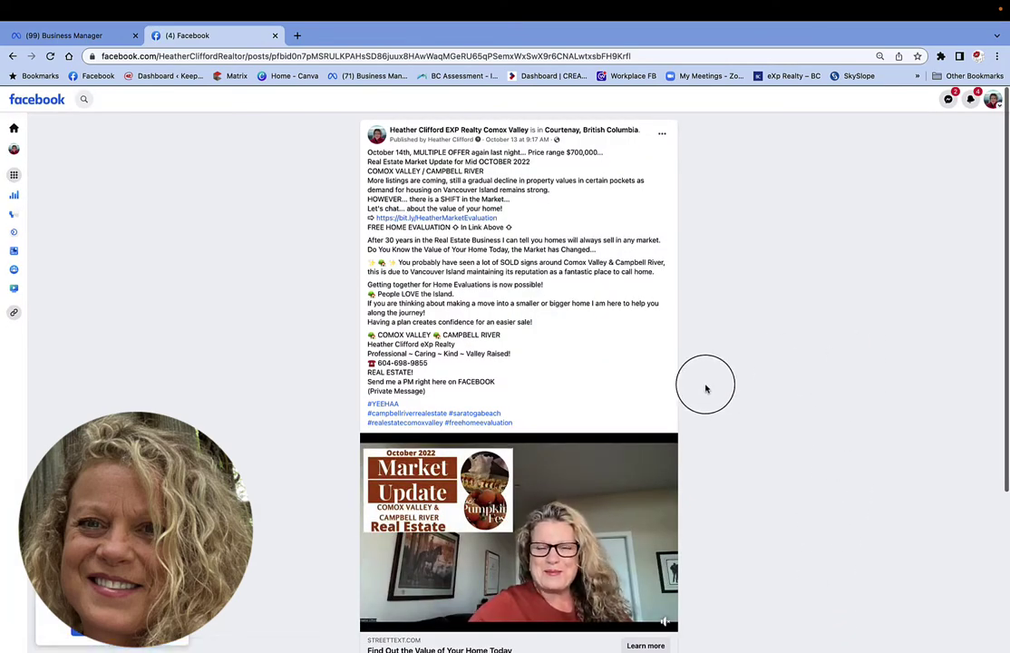
# Return to the Facebook Home news feed while acting as the business Page
pyautogui.scroll(-3, 516, 240)
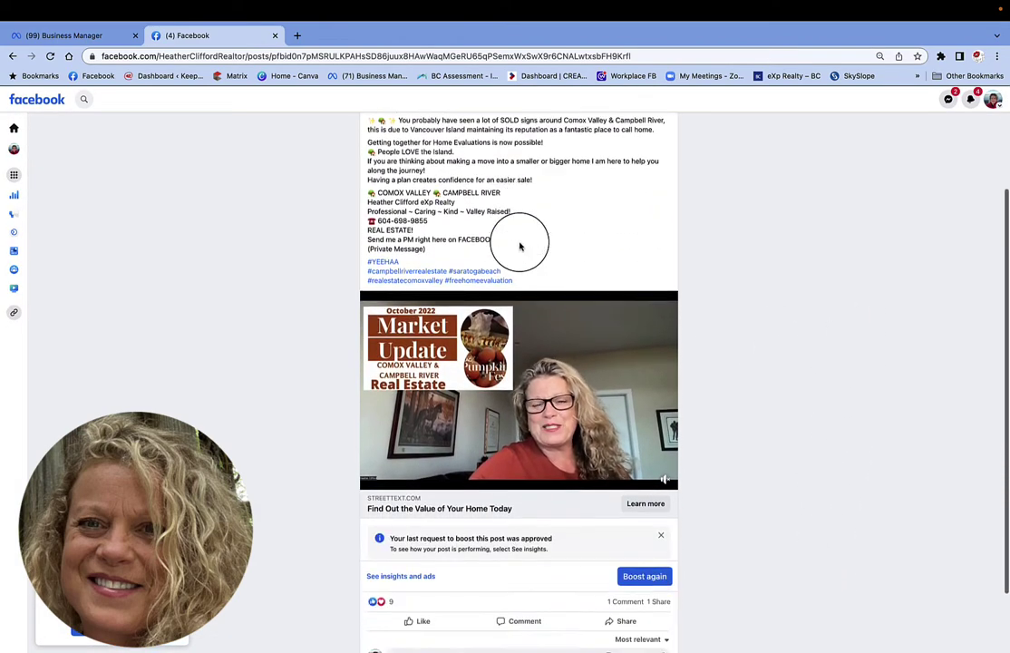
pyautogui.scroll(-1, 519, 245)
pyautogui.scroll(4, 515, 237)
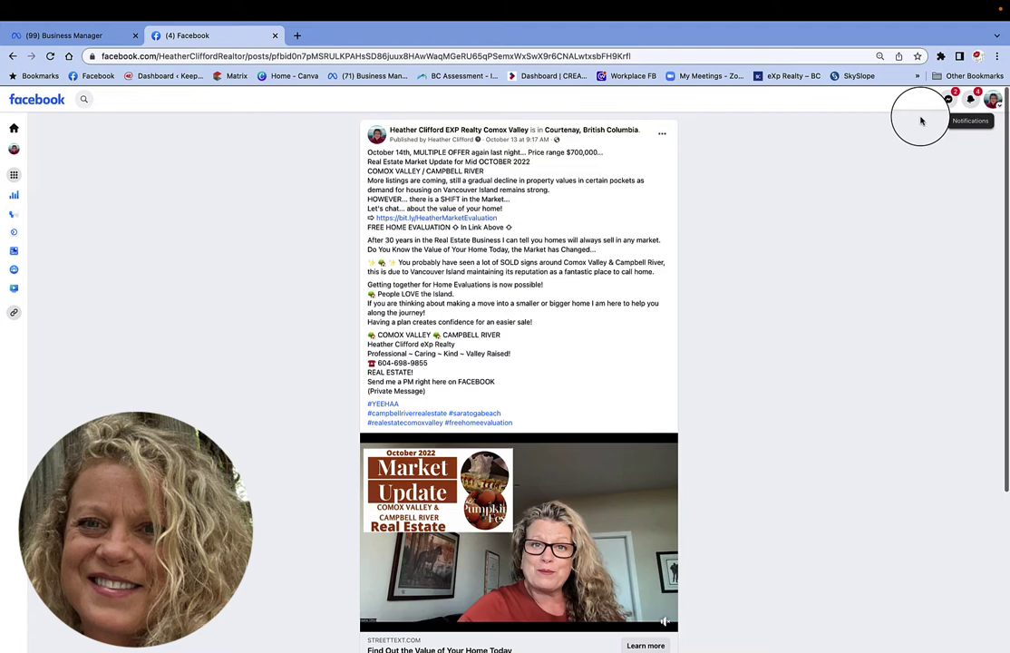
pyautogui.click(14, 132)
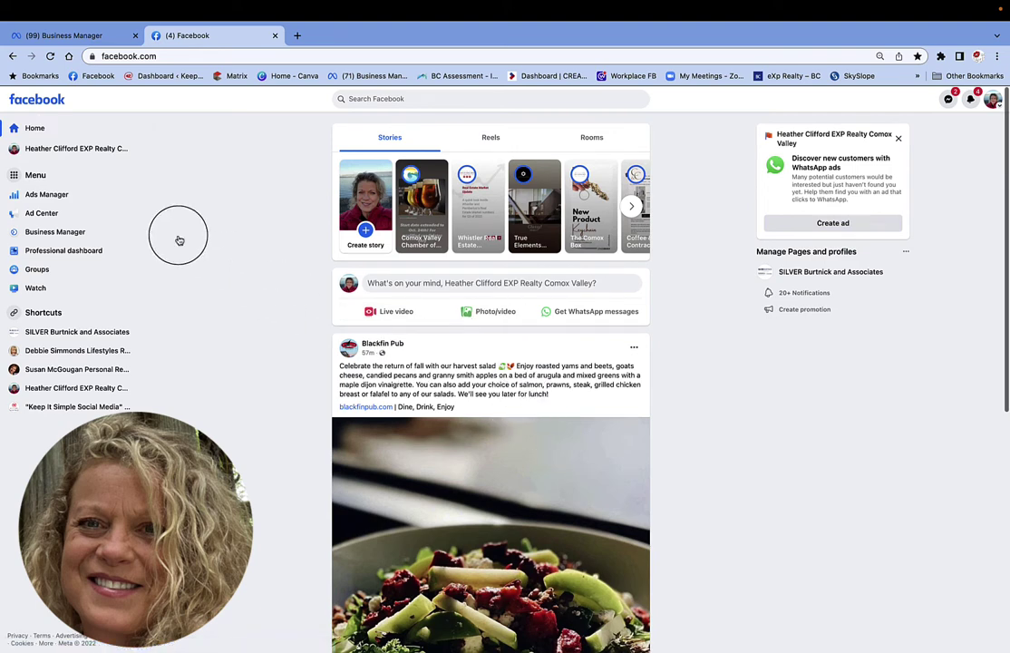
pyautogui.click(41, 151)
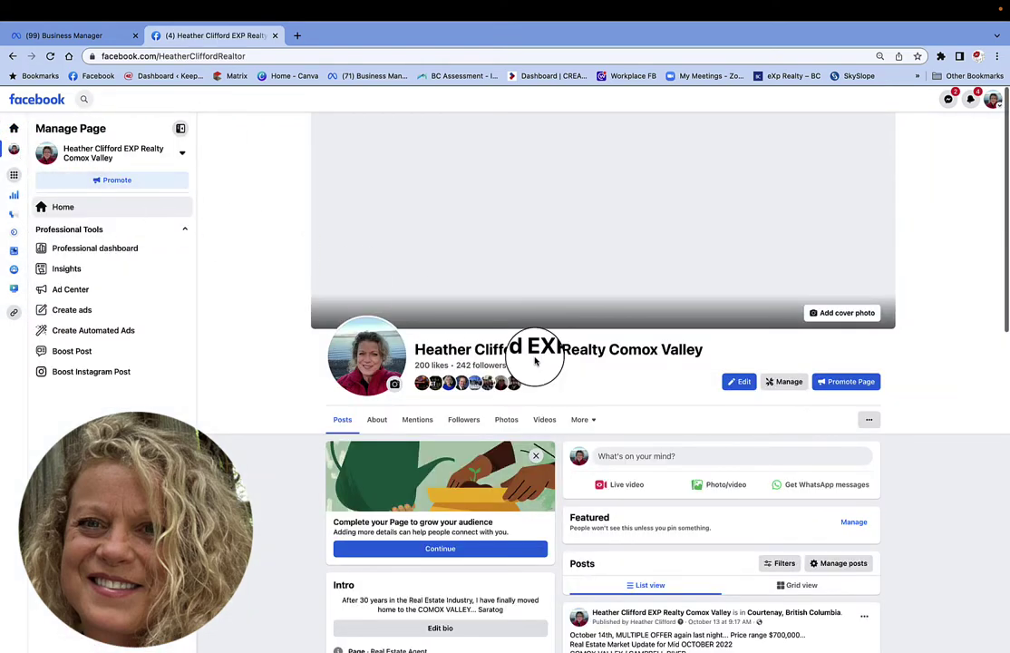
pyautogui.scroll(-10, 535, 361)
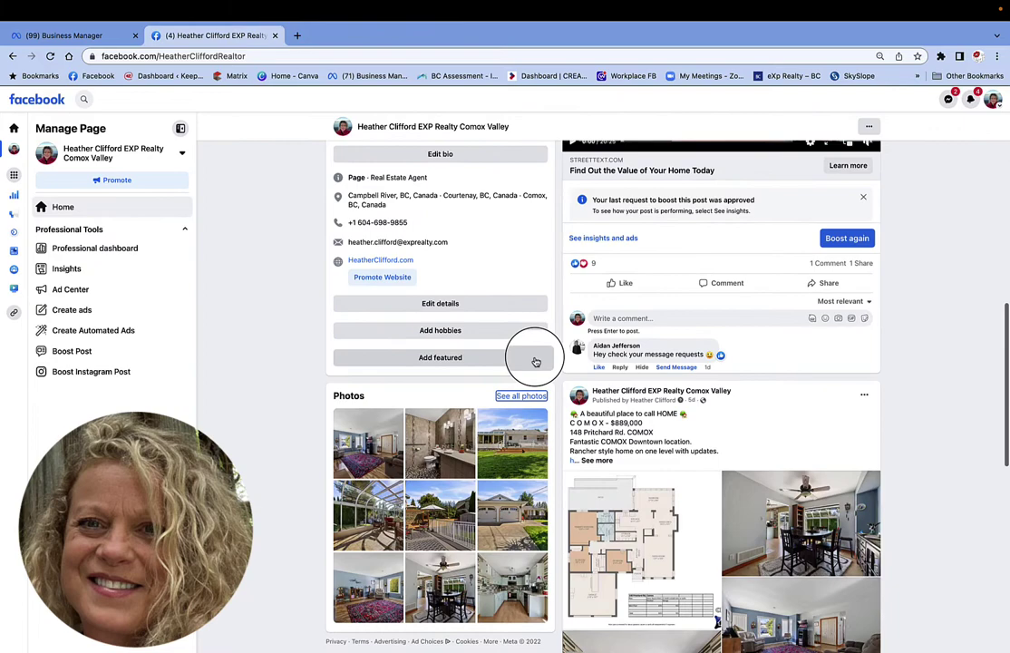
pyautogui.scroll(4, 534, 361)
pyautogui.scroll(-2, 535, 360)
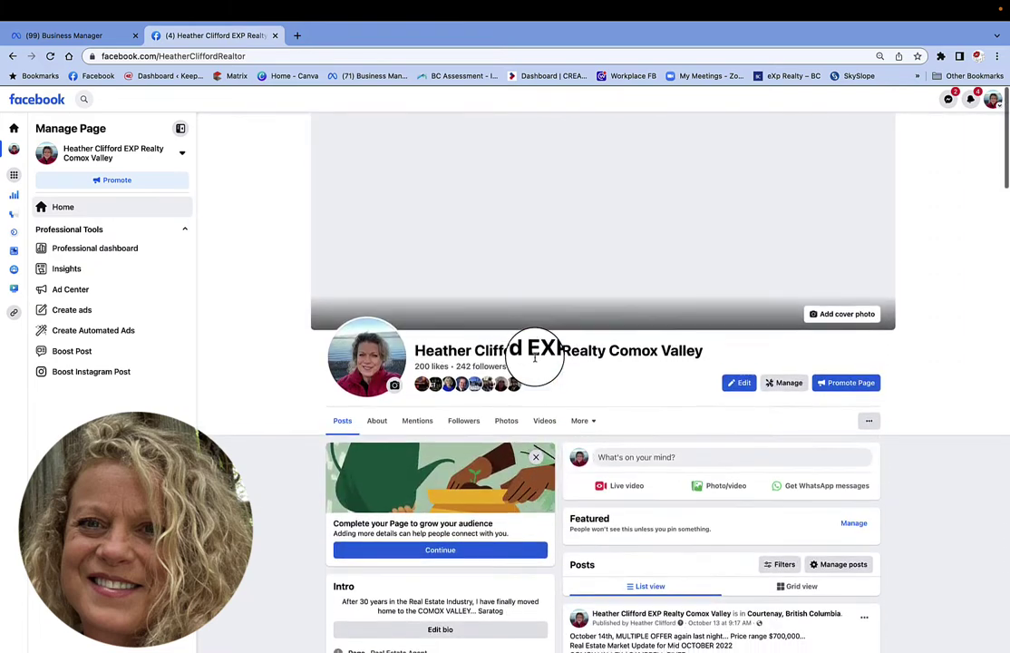
pyautogui.scroll(-1, 534, 361)
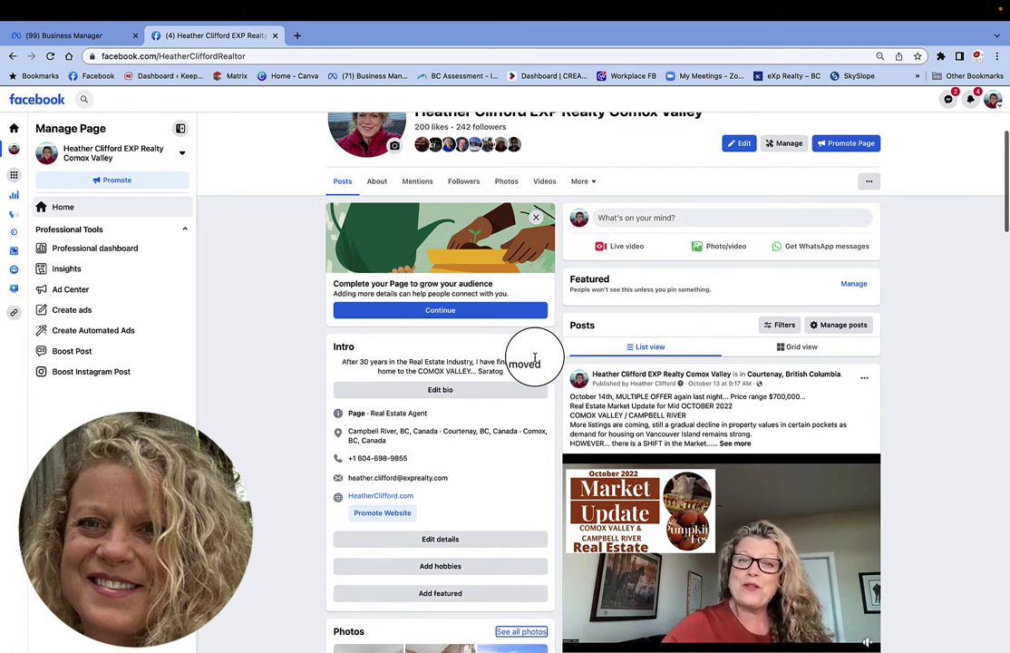
pyautogui.scroll(5, 270, 266)
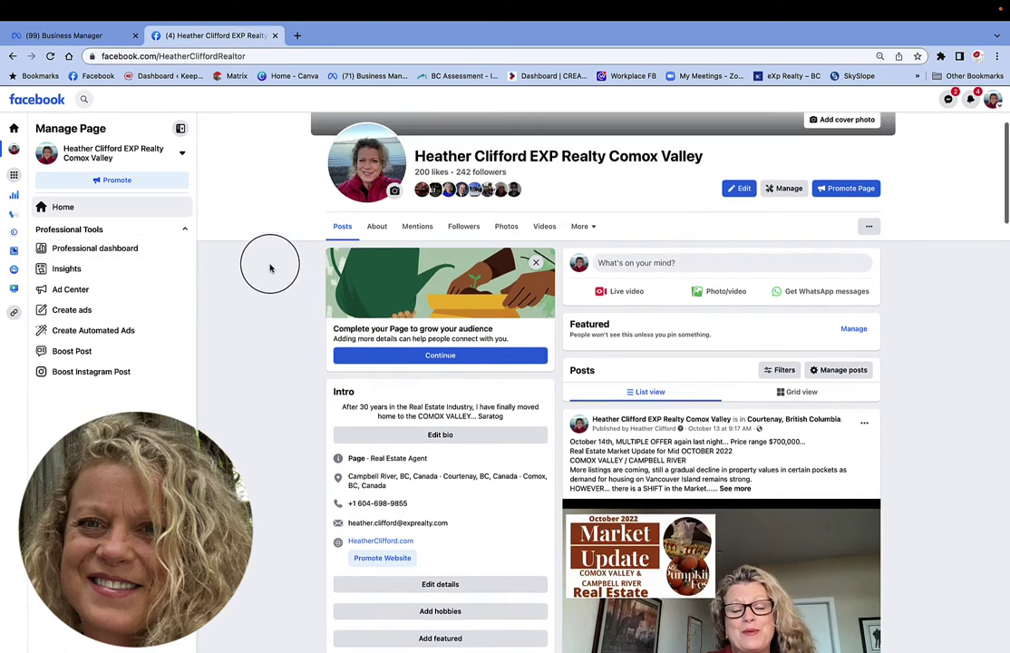
pyautogui.scroll(-3, 269, 266)
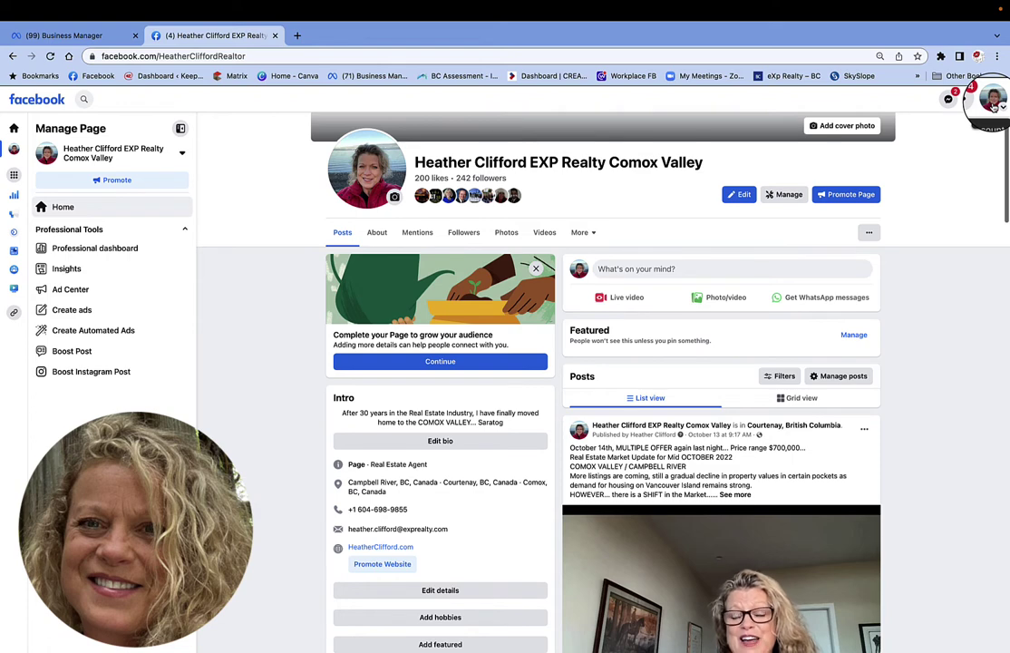
# Check the available profiles without switching, then open the business Page's Professional dashboard
pyautogui.click(992, 101)
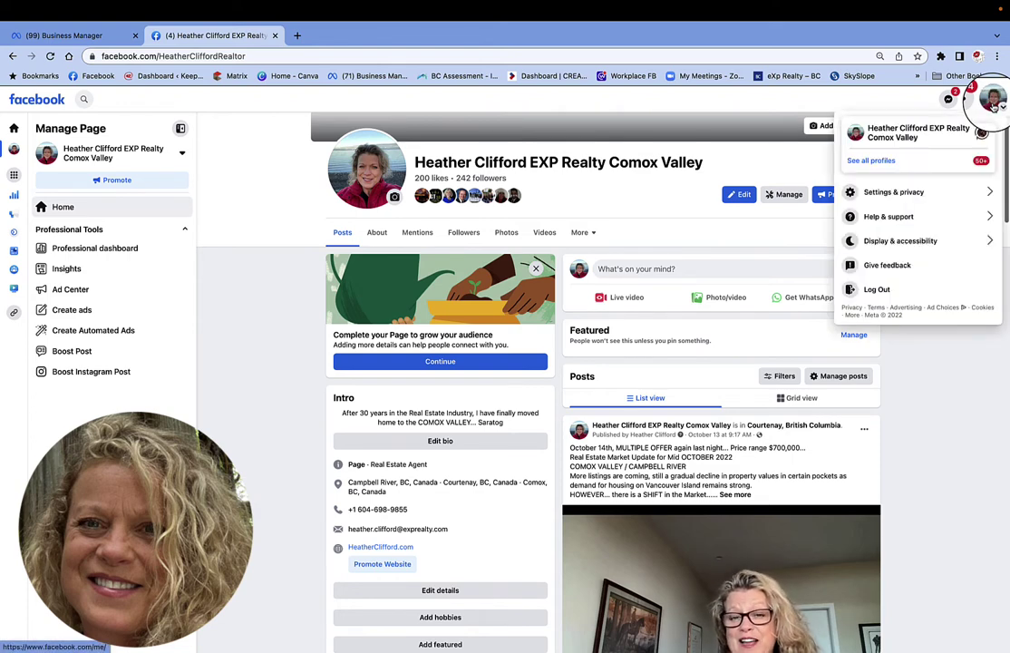
pyautogui.click(928, 163)
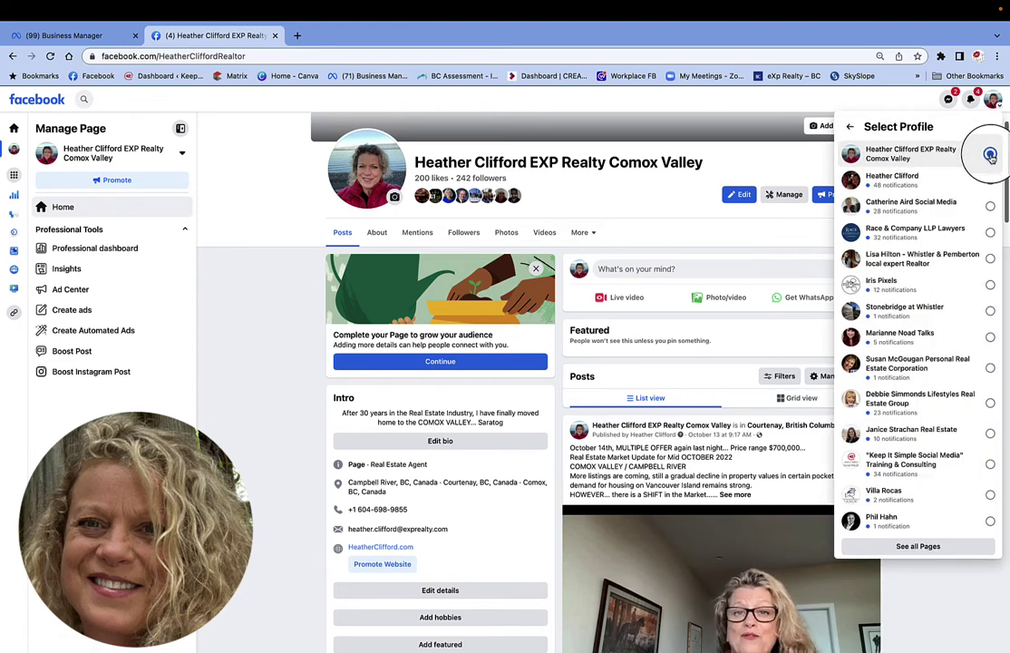
pyautogui.click(658, 197)
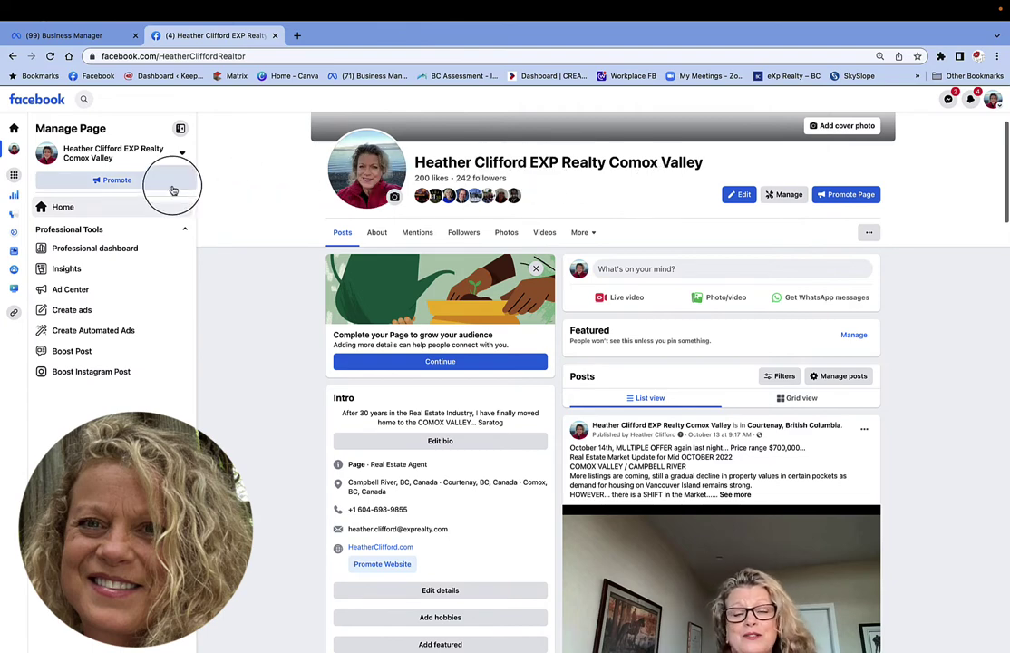
pyautogui.click(135, 250)
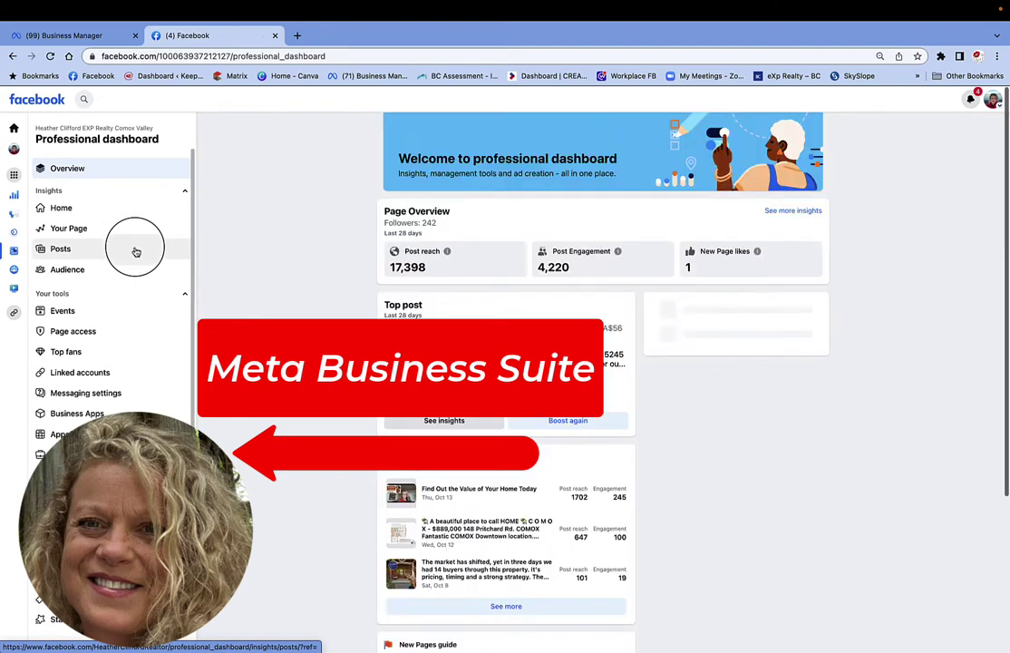
pyautogui.scroll(-2, 135, 251)
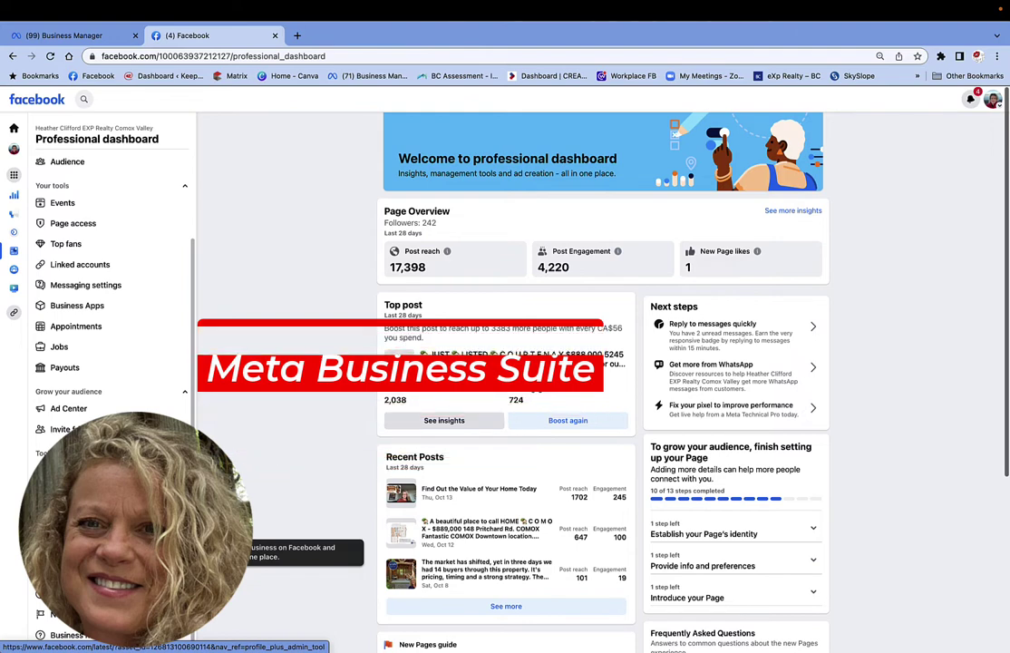
# Open Meta Business Suite for the Comox Valley Page and start a new post
pyautogui.click(72, 551)
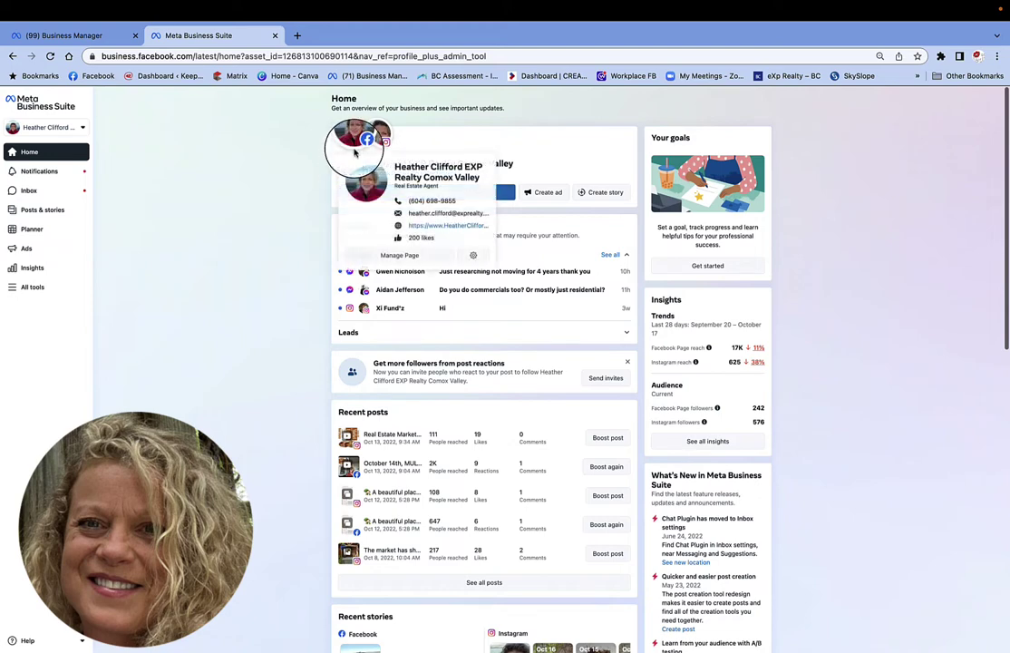
pyautogui.moveTo(384, 152)
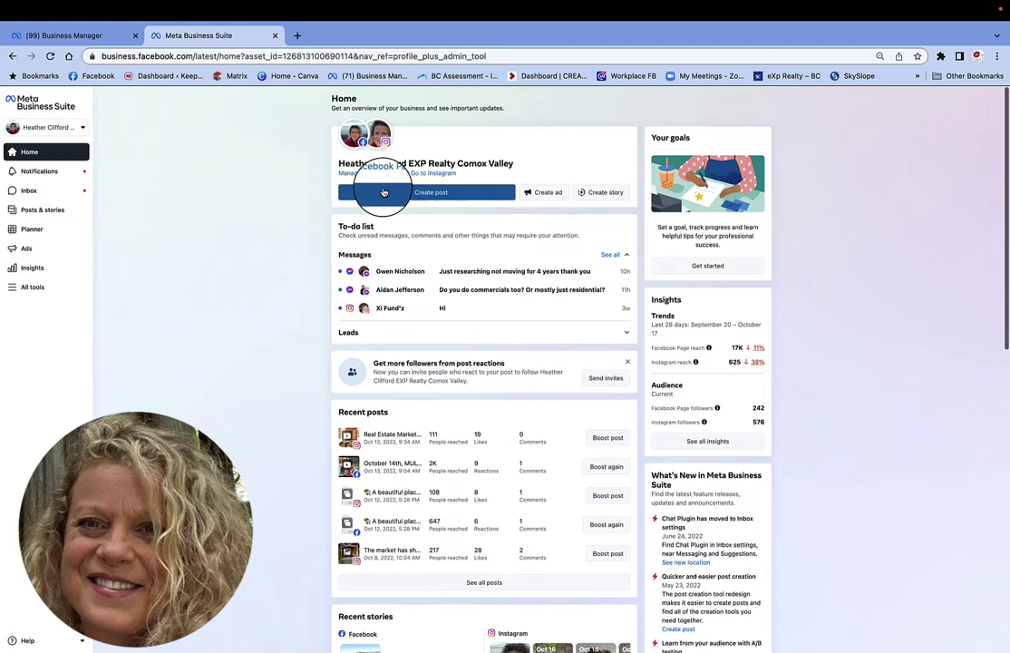
pyautogui.click(430, 194)
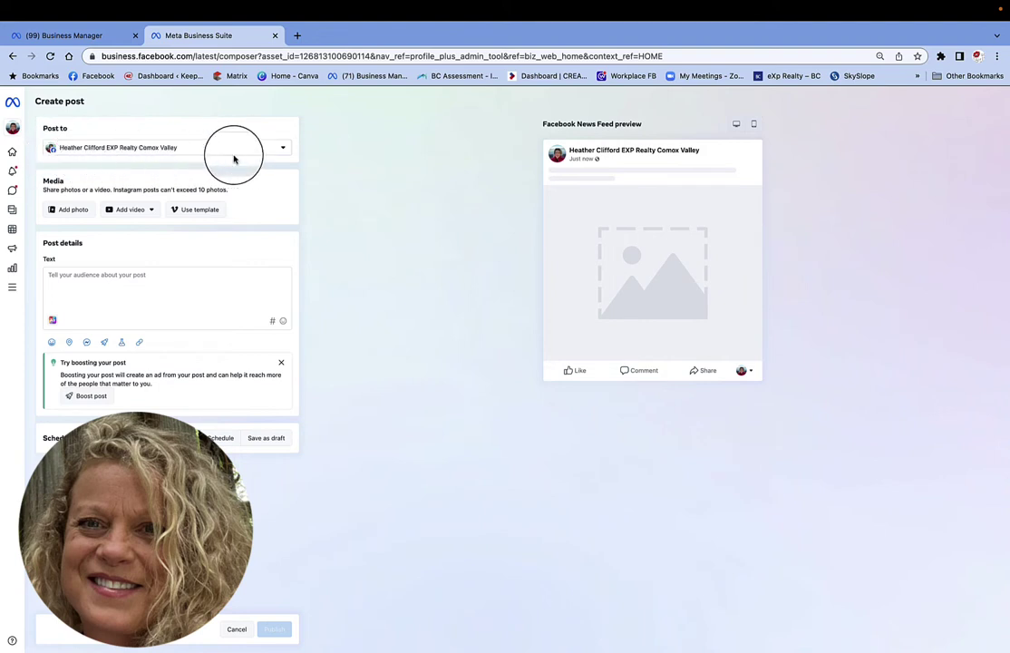
# Add the linked Instagram account alongside the Facebook Page as the post's destinations
pyautogui.click(284, 148)
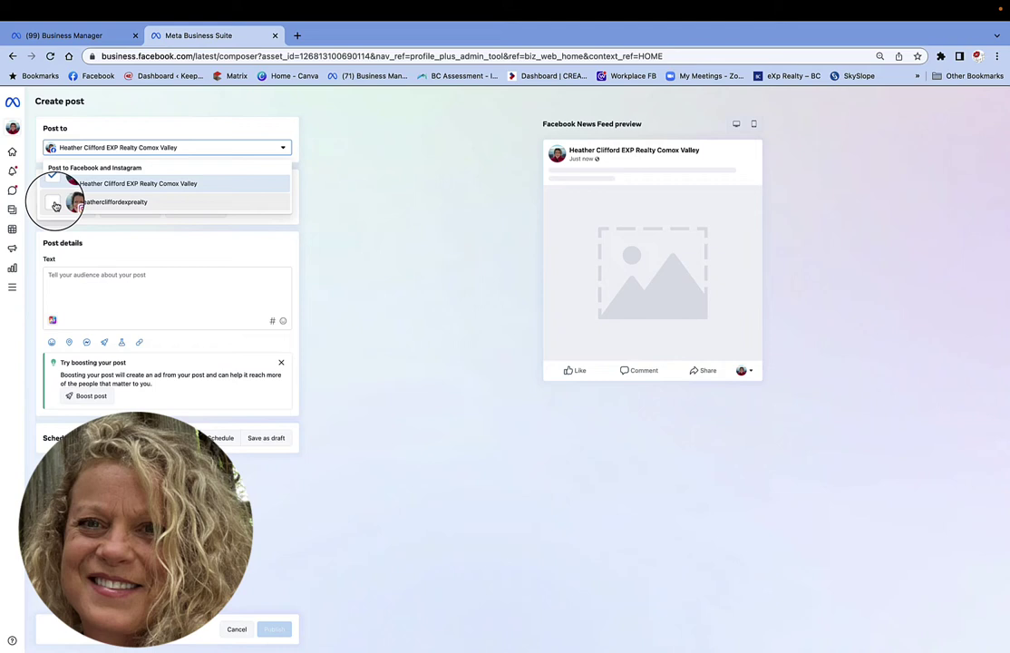
pyautogui.click(53, 203)
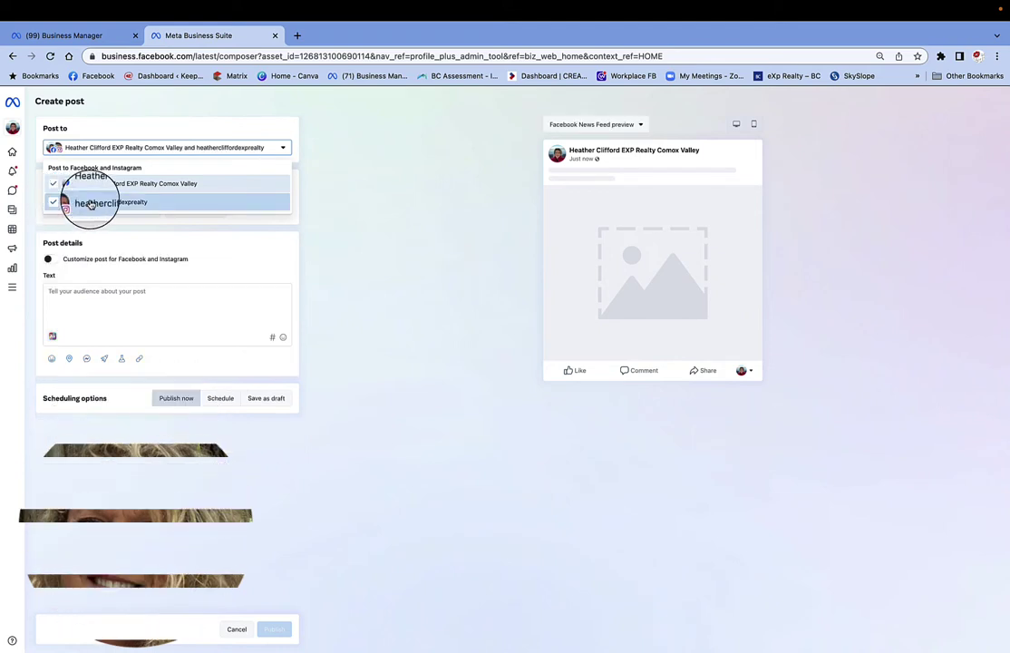
pyautogui.click(326, 210)
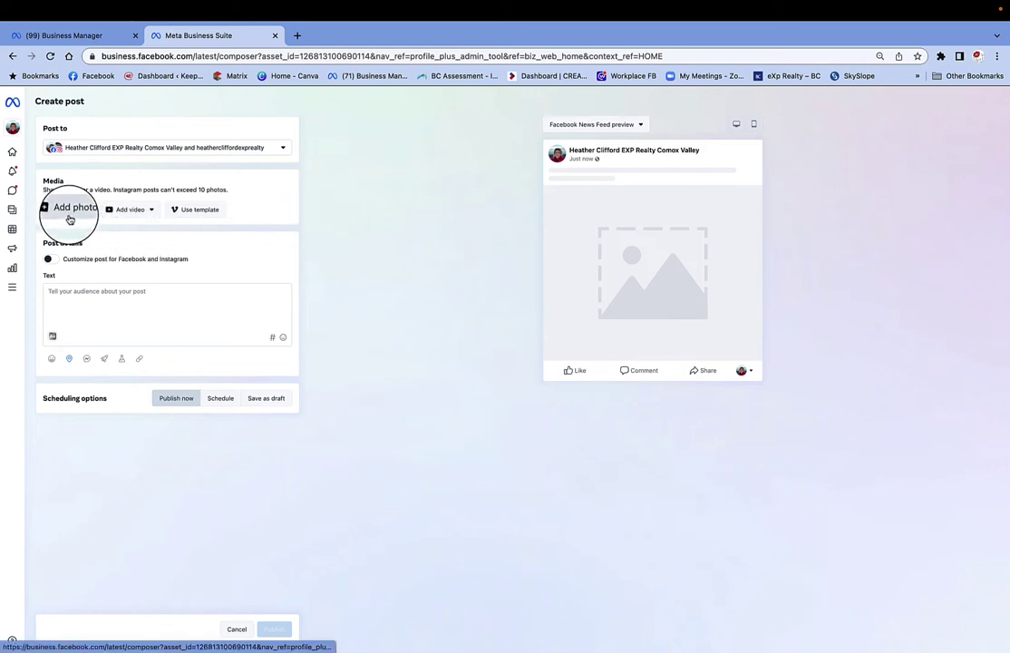
pyautogui.click(277, 155)
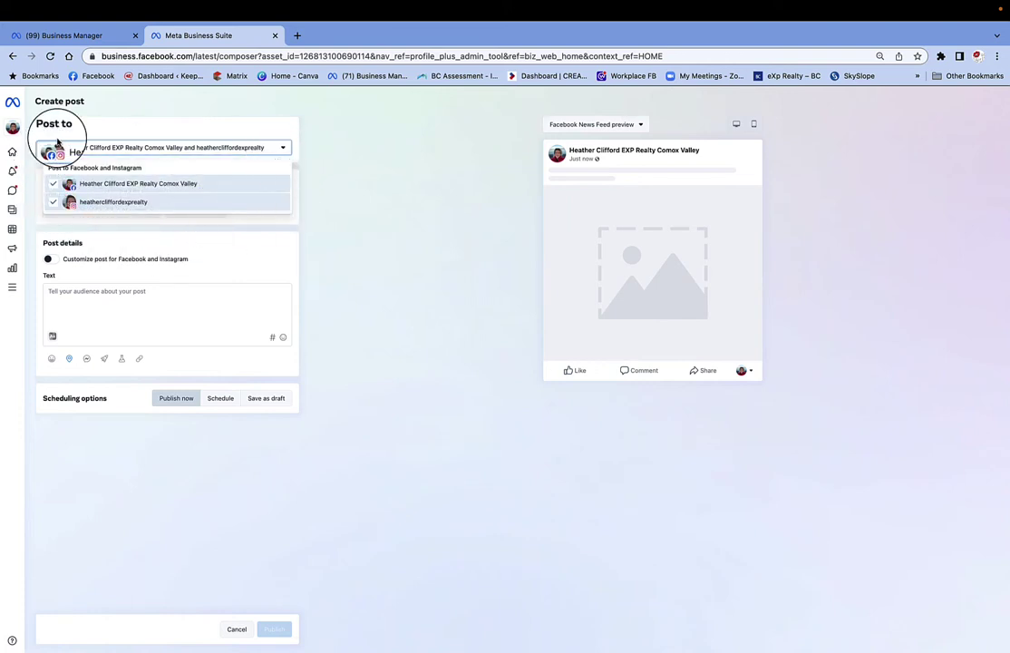
pyautogui.click(318, 158)
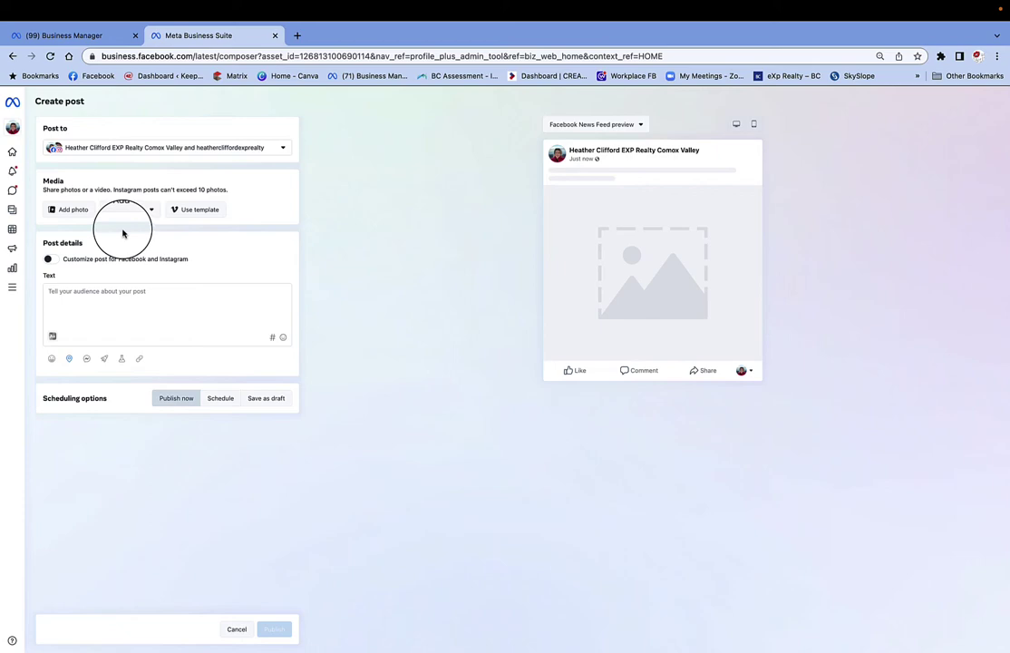
# Select all ten listing JPG photos on the Desktop, starting with the kitchen shot, and attach them
pyautogui.click(73, 211)
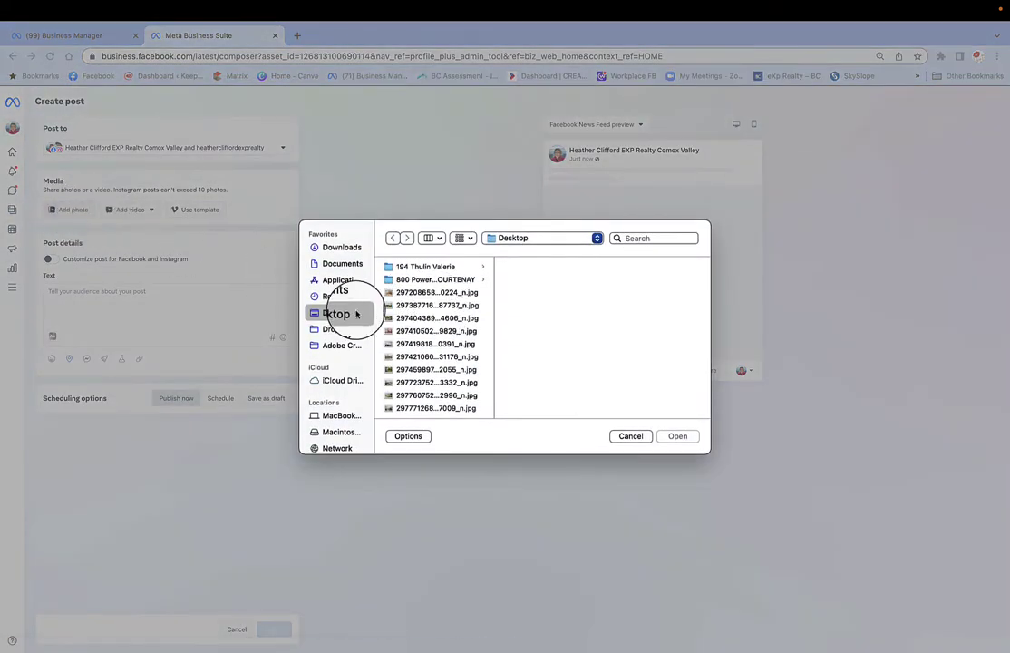
pyautogui.click(390, 295)
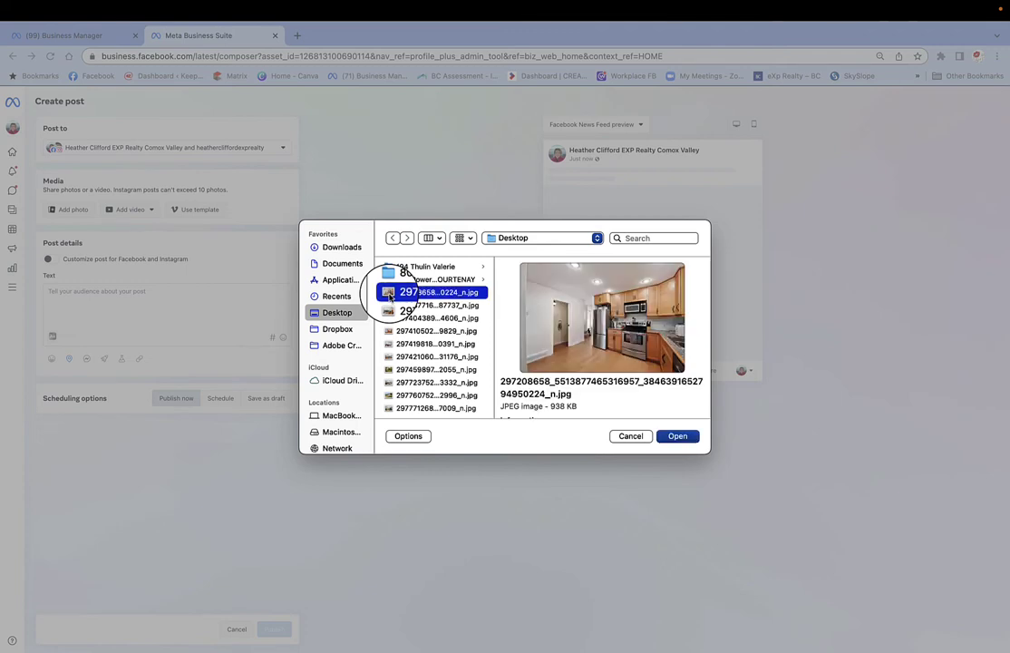
pyautogui.keyDown('shift'); pyautogui.click(390, 306); pyautogui.keyUp('shift')
pyautogui.keyDown('shift'); pyautogui.click(389, 318); pyautogui.keyUp('shift')
pyautogui.keyDown('shift'); pyautogui.click(390, 331); pyautogui.keyUp('shift')
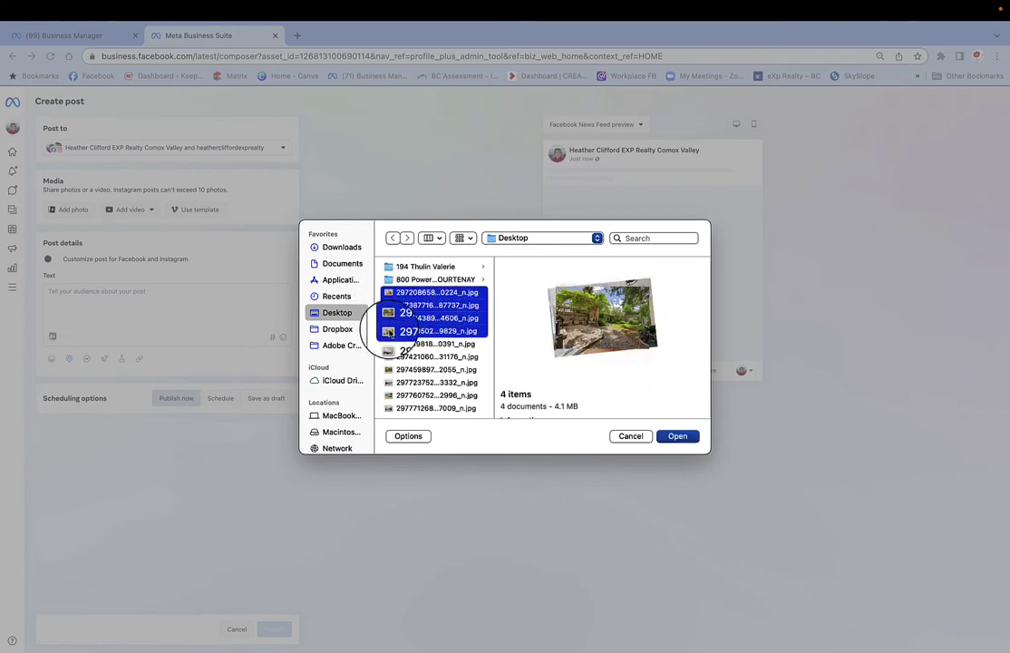
pyautogui.keyDown('shift'); pyautogui.click(390, 344); pyautogui.keyUp('shift')
pyautogui.keyDown('shift'); pyautogui.click(390, 357); pyautogui.keyUp('shift')
pyautogui.keyDown('shift'); pyautogui.click(390, 369); pyautogui.keyUp('shift')
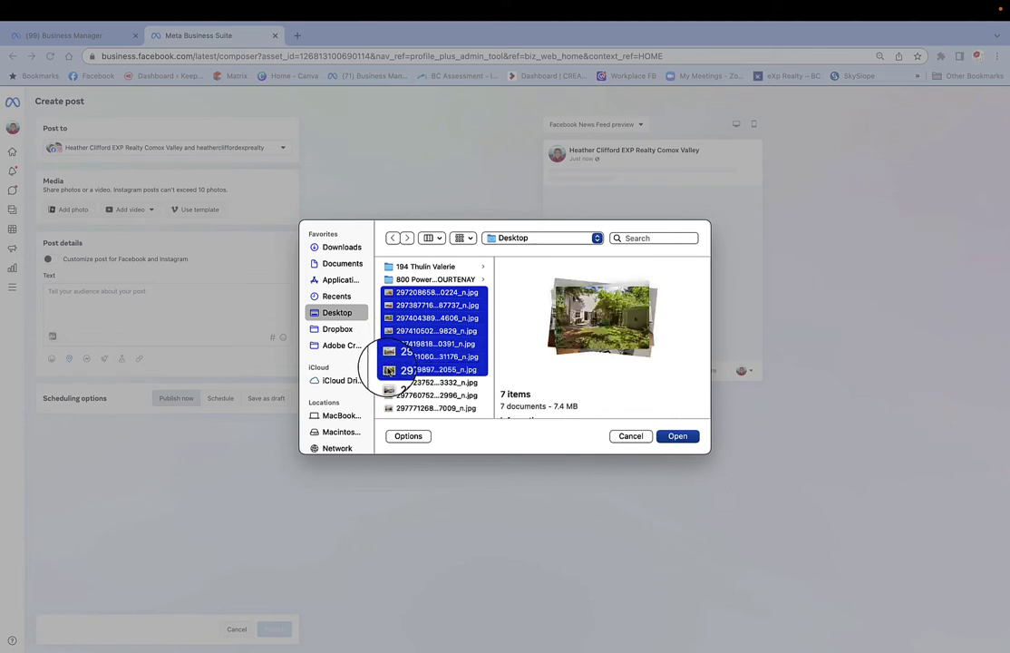
pyautogui.keyDown('shift'); pyautogui.click(389, 381); pyautogui.keyUp('shift')
pyautogui.keyDown('shift'); pyautogui.click(390, 394); pyautogui.keyUp('shift')
pyautogui.keyDown('shift'); pyautogui.click(389, 407); pyautogui.keyUp('shift')
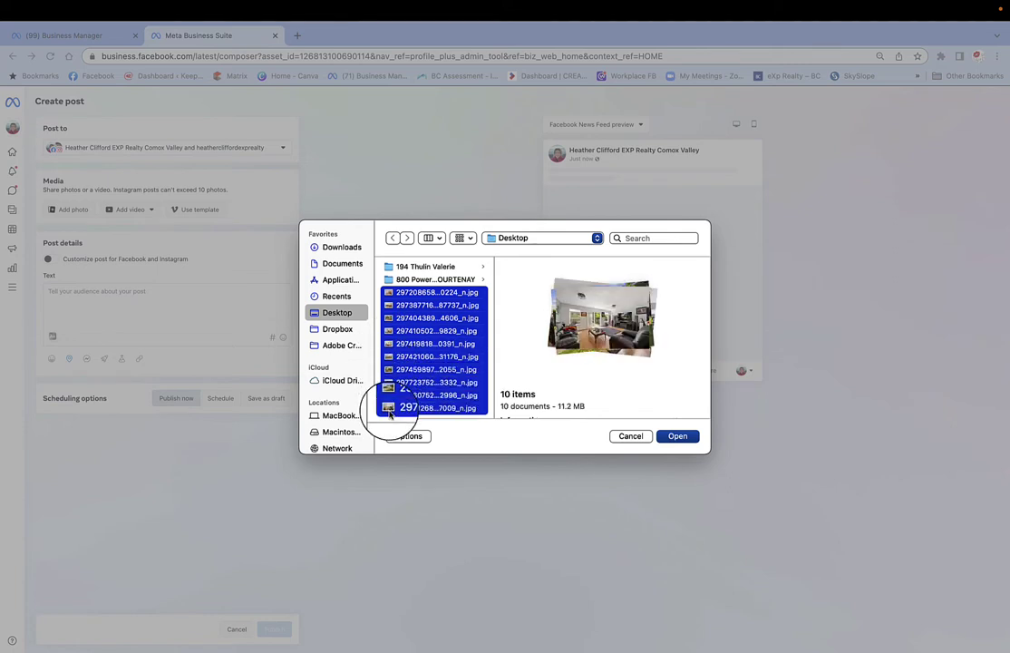
pyautogui.scroll(-3, 390, 414)
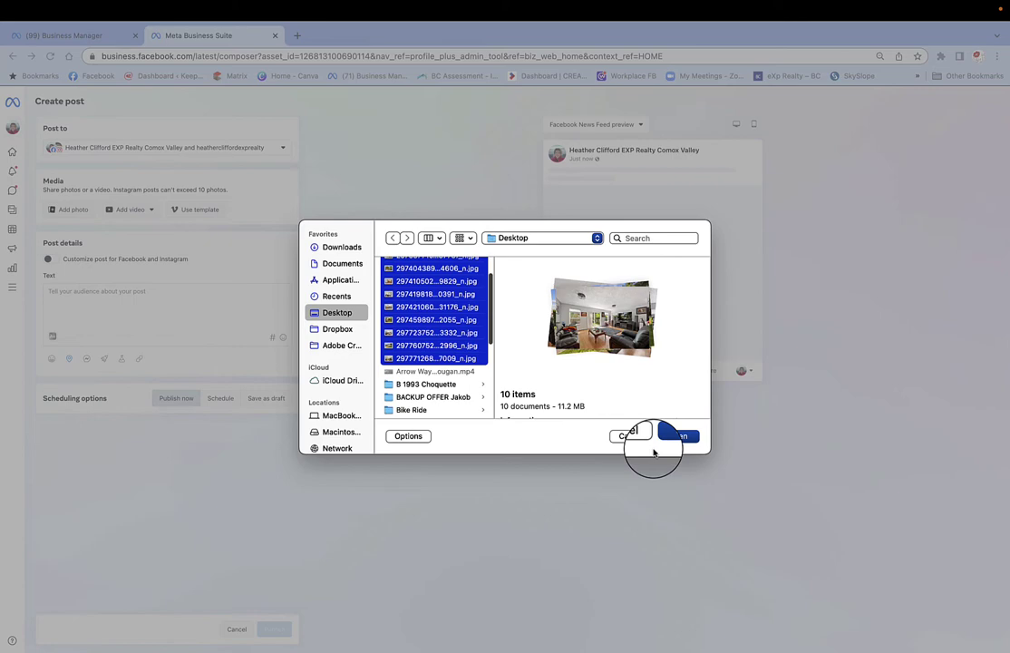
pyautogui.click(684, 438)
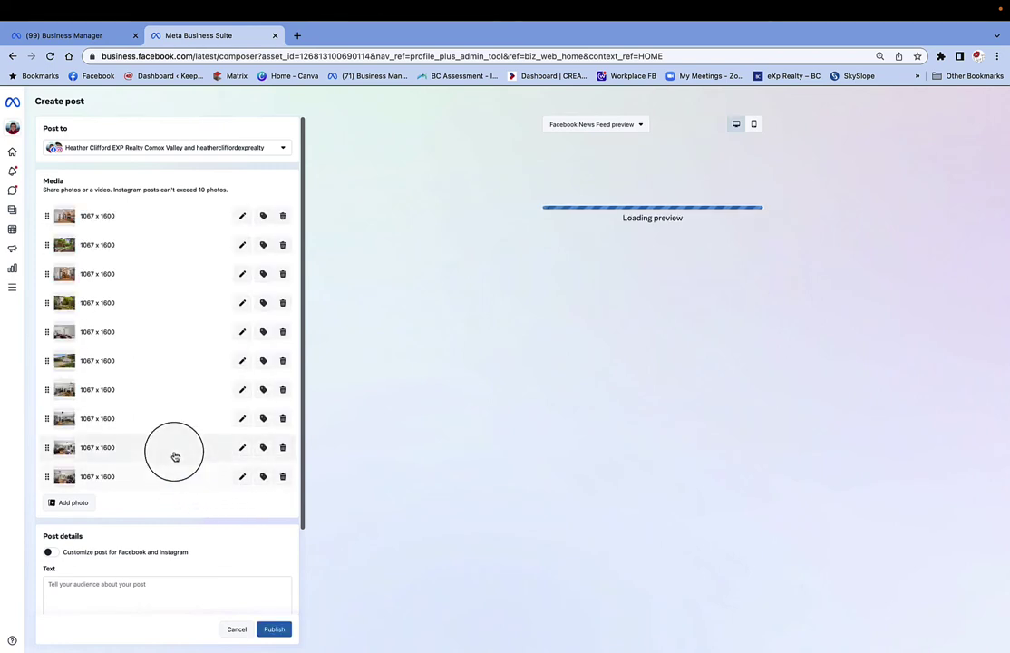
# Reorder the photos, moving a lower shot up to sixth and the seventh up to third
pyautogui.moveTo(174, 455); pyautogui.dragTo(68, 395)
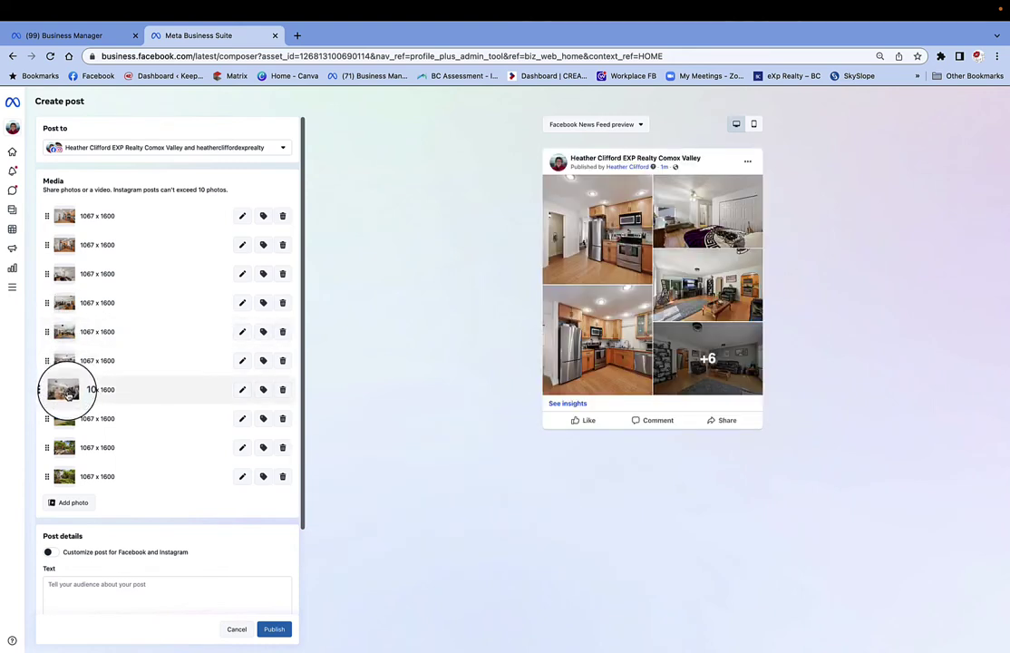
pyautogui.moveTo(68, 395)
pyautogui.mouseDown()
pyautogui.moveTo(62, 252)
pyautogui.moveTo(62, 396)
pyautogui.mouseUp()
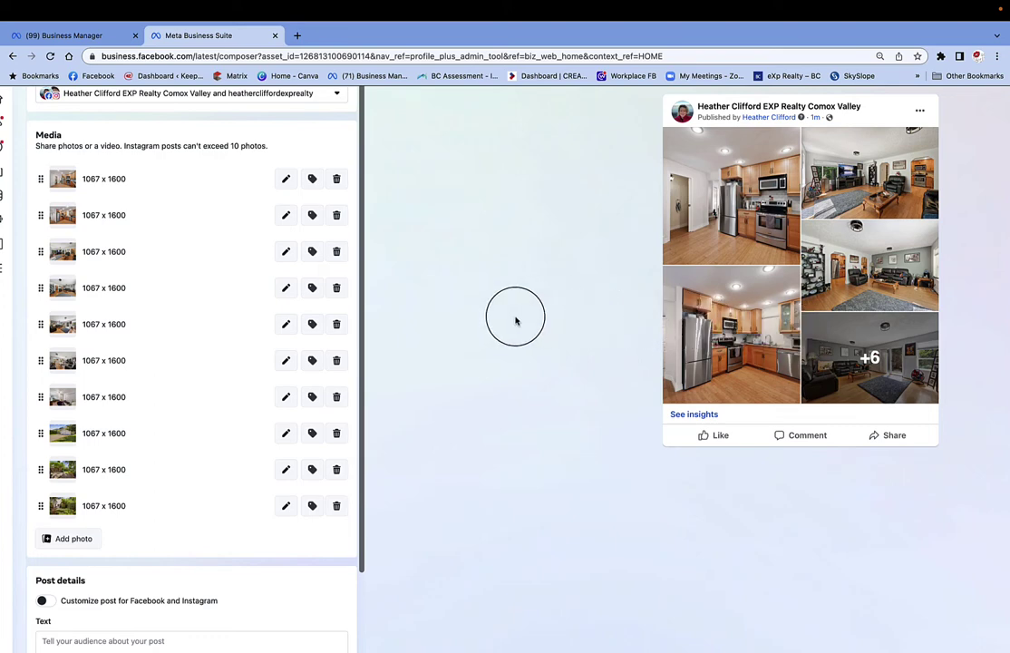
pyautogui.moveTo(71, 395); pyautogui.dragTo(144, 261)
# Paste the listing description into the post text, adding blank lines after YEE HAA and Click the Link Above
pyautogui.scroll(-3, 144, 261)
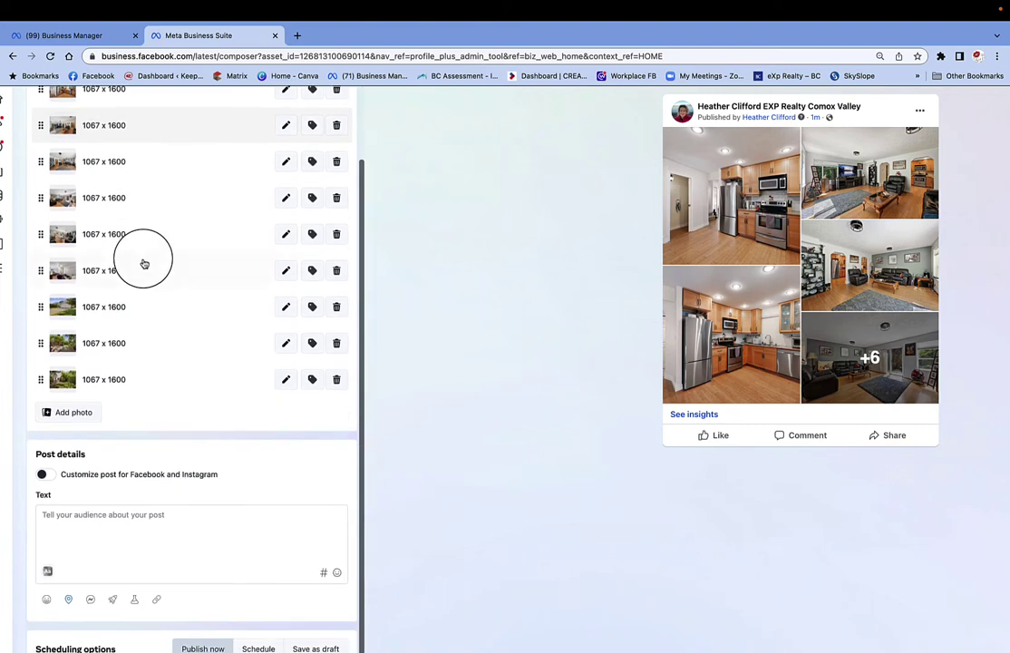
pyautogui.click(50, 514)
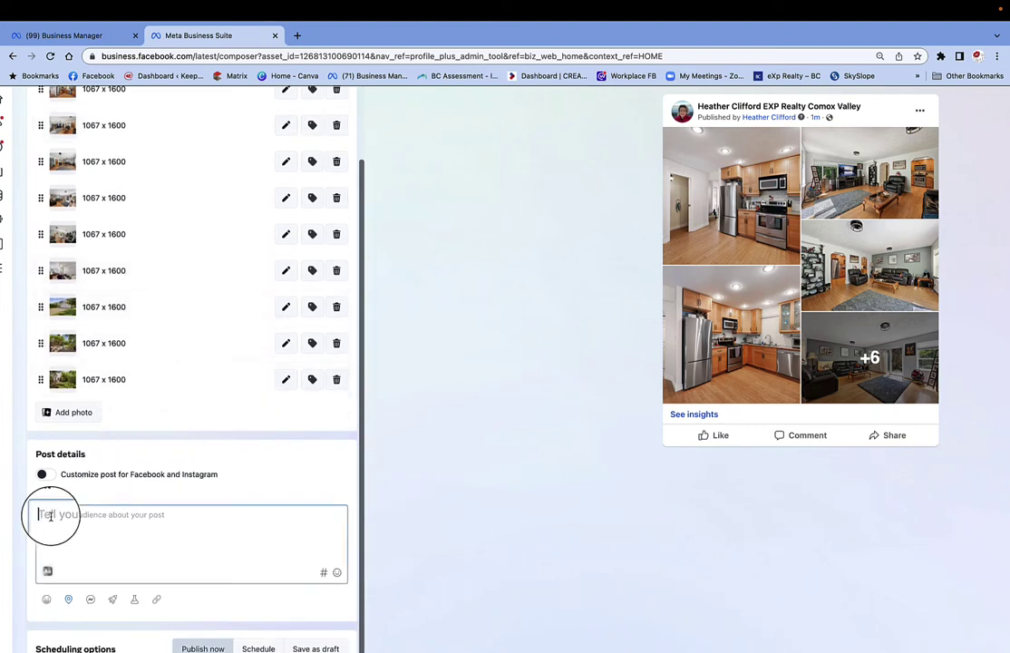
pyautogui.press('super+v')
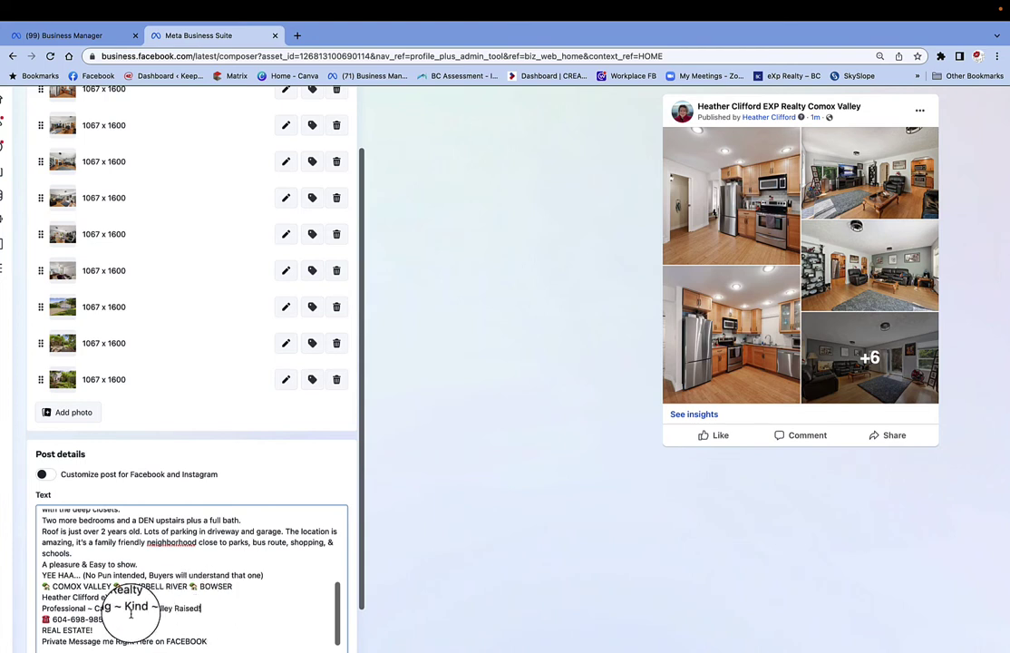
pyautogui.press('Return')
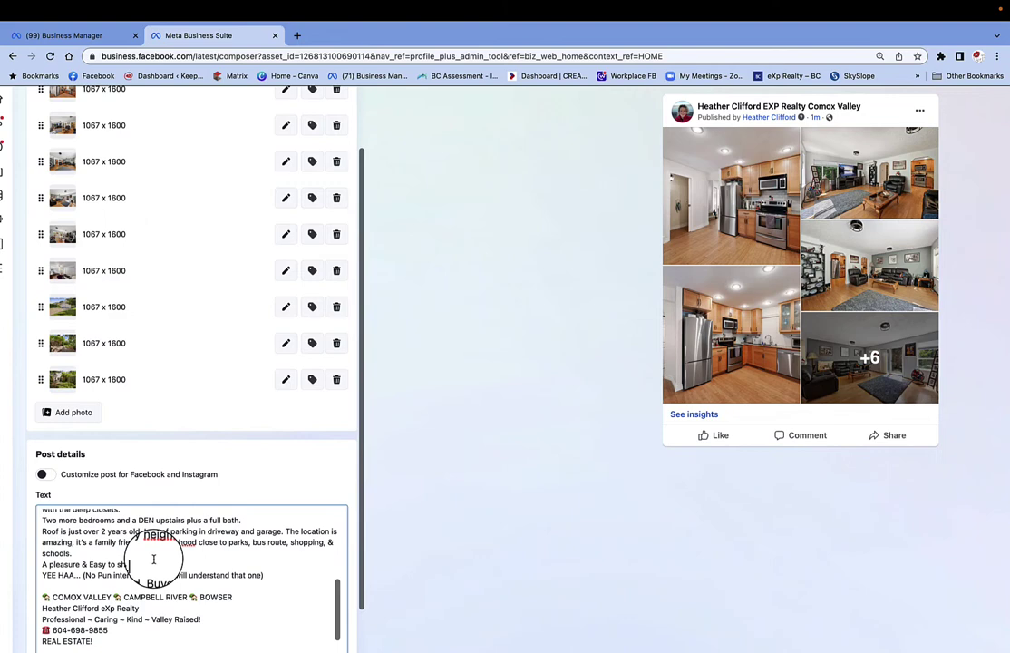
pyautogui.scroll(5, 153, 560)
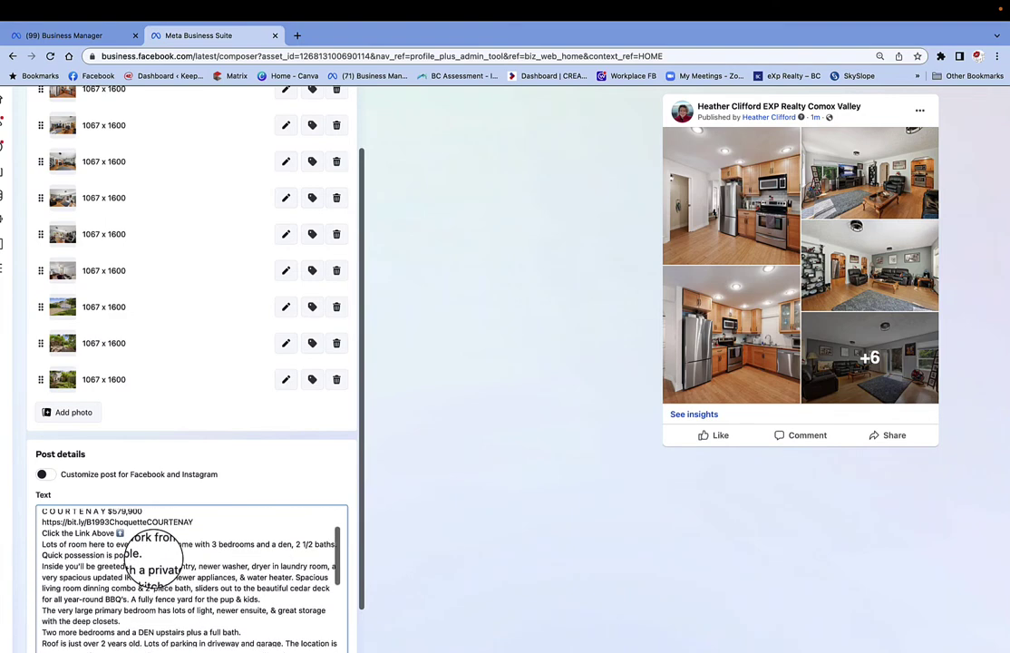
pyautogui.scroll(3, 153, 560)
pyautogui.click(140, 565)
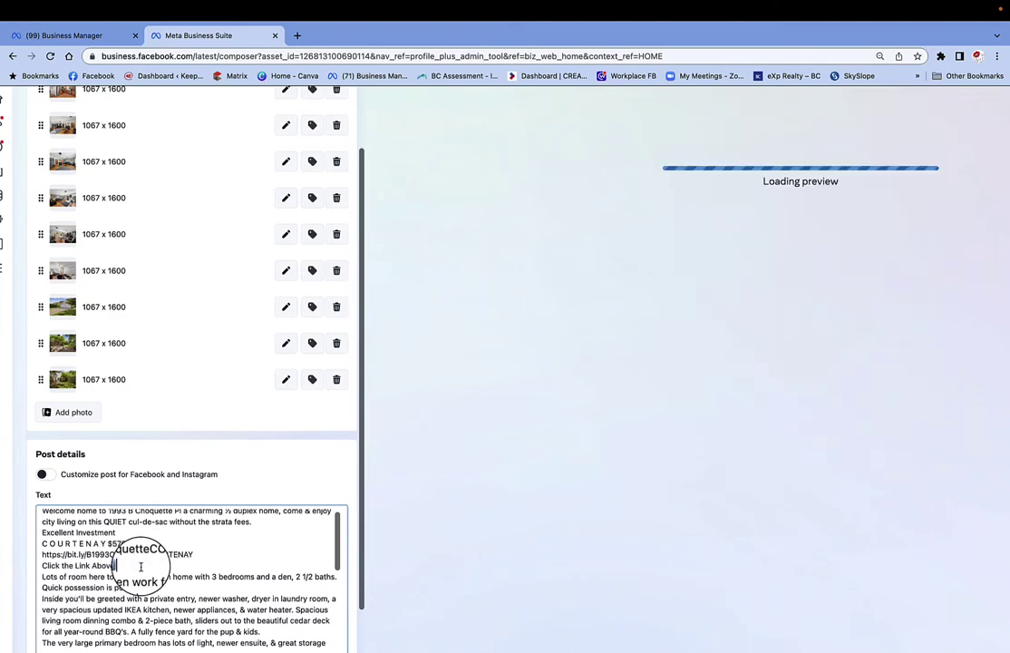
pyautogui.press('Return')
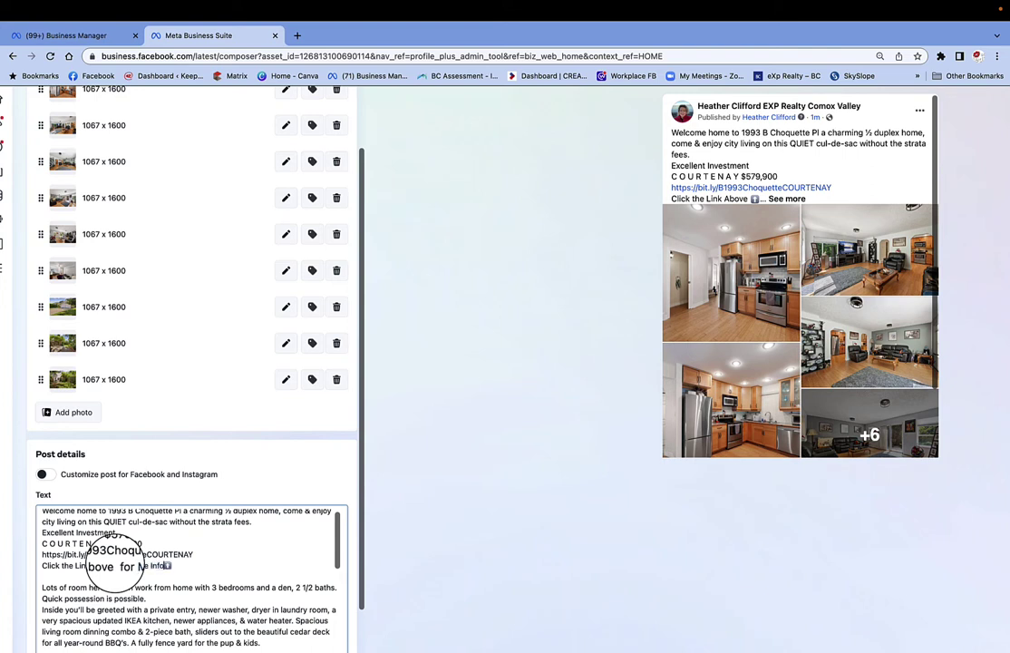
# Add a blank line after the price line and change the price from $579,900 to $565,000
pyautogui.click(142, 543)
pyautogui.press('Return')
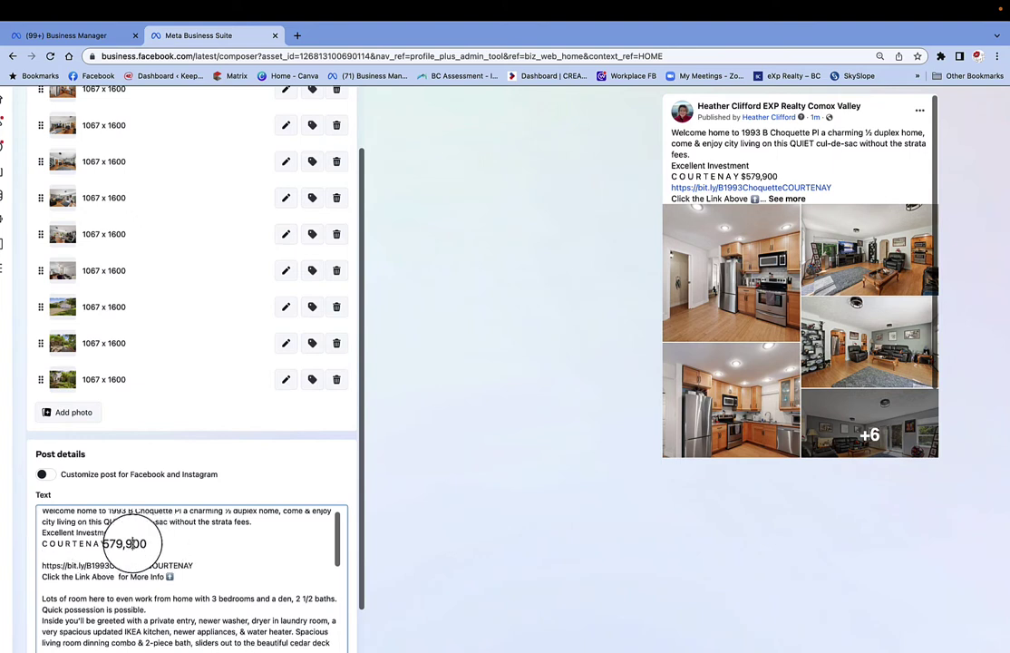
pyautogui.moveTo(133, 542); pyautogui.dragTo(117, 543)
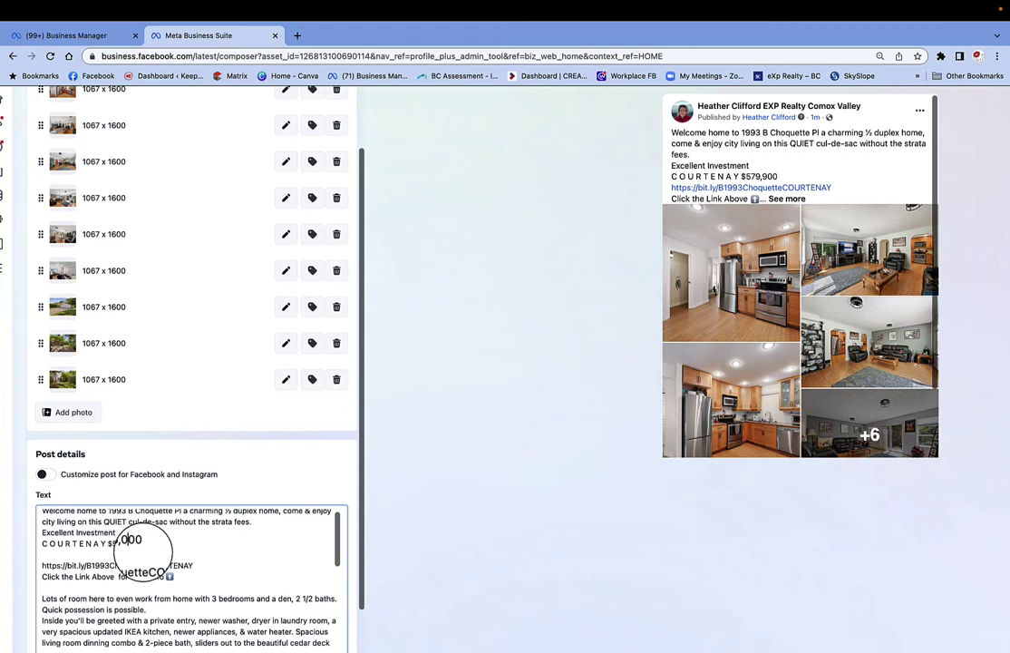
pyautogui.scroll(1, 192, 548)
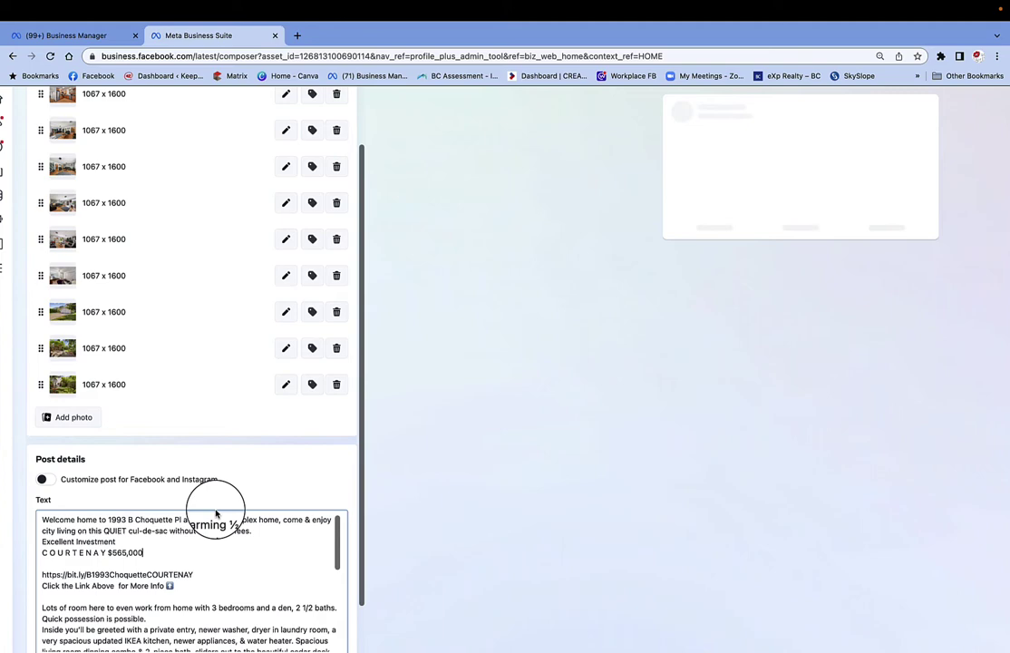
pyautogui.scroll(-2, 215, 508)
pyautogui.scroll(-4, 211, 494)
pyautogui.scroll(-1, 211, 494)
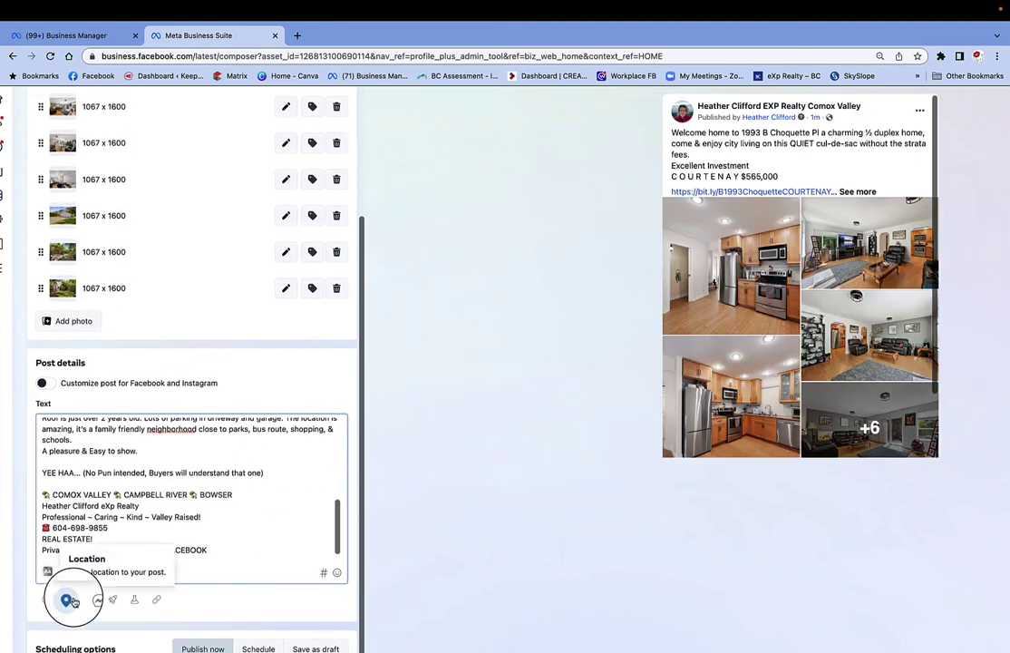
# Search 'courtenay' in the location picker and save Courtenay, British Columbia as the post location
pyautogui.click(68, 599)
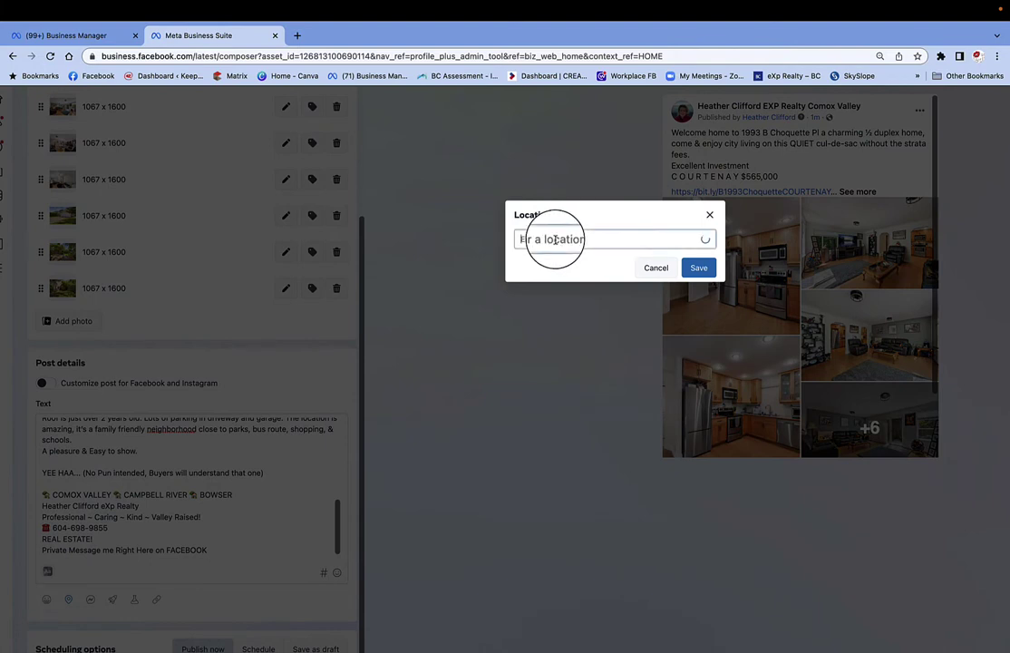
pyautogui.write('courten')
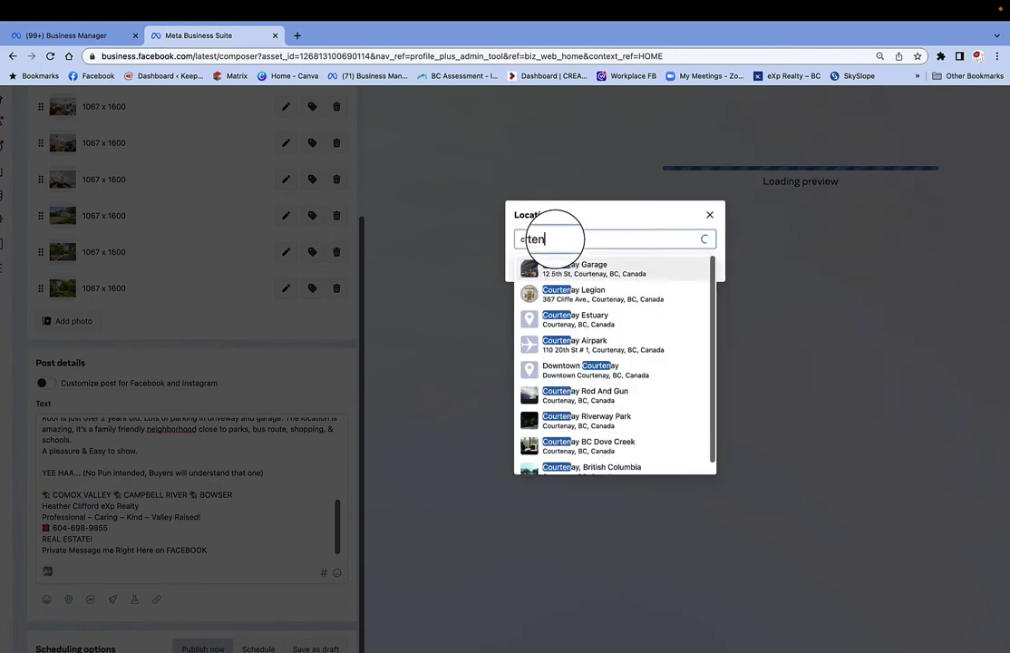
pyautogui.write('ay bc')
pyautogui.press('BackSpace')
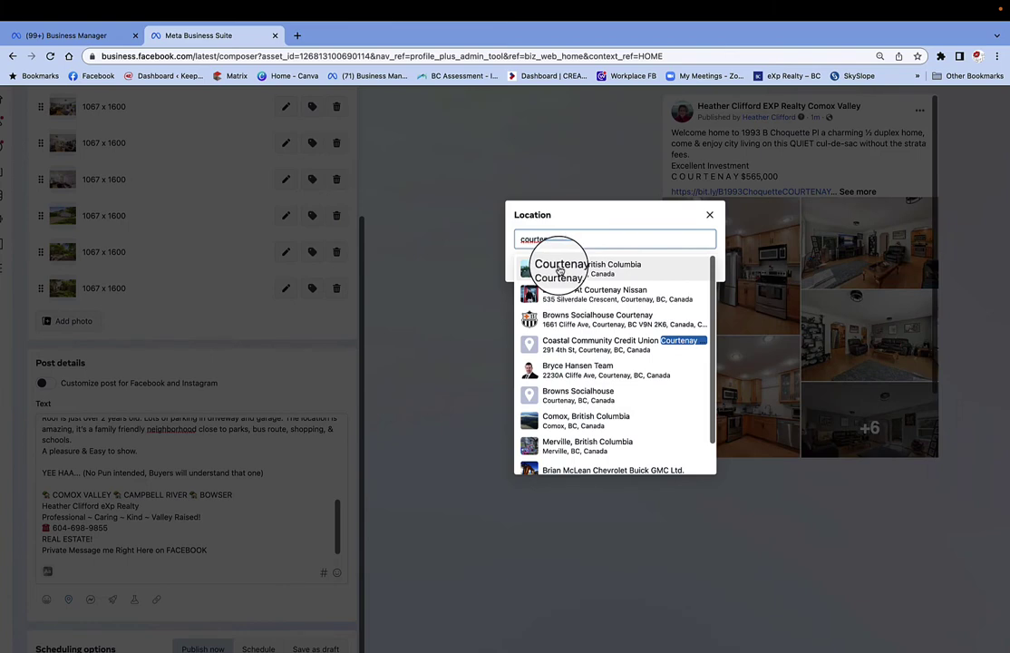
pyautogui.click(559, 270)
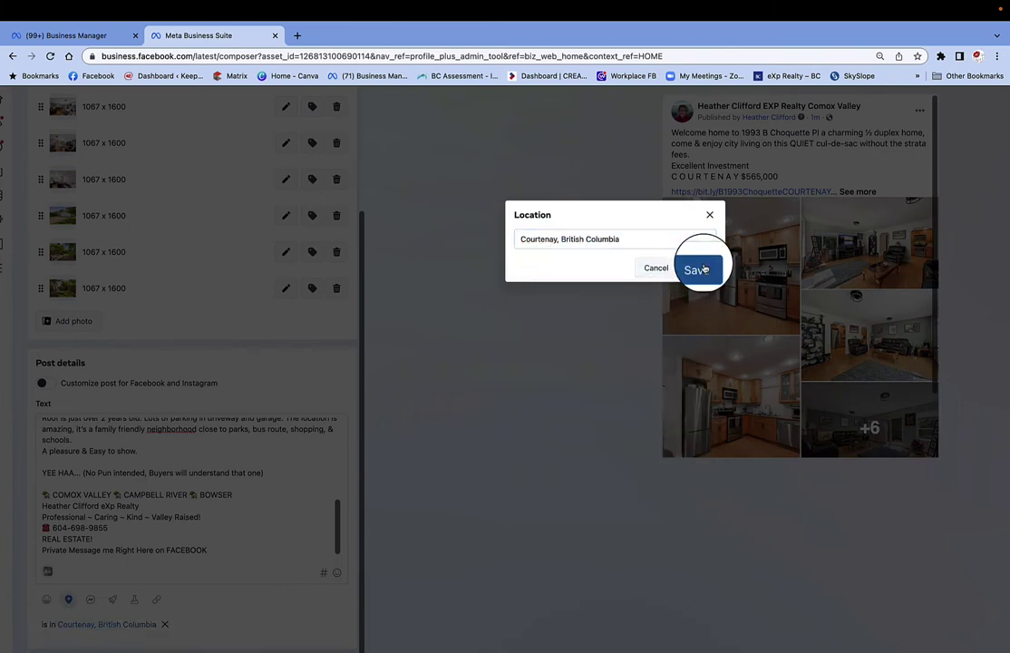
pyautogui.click(704, 270)
pyautogui.scroll(-1, 265, 385)
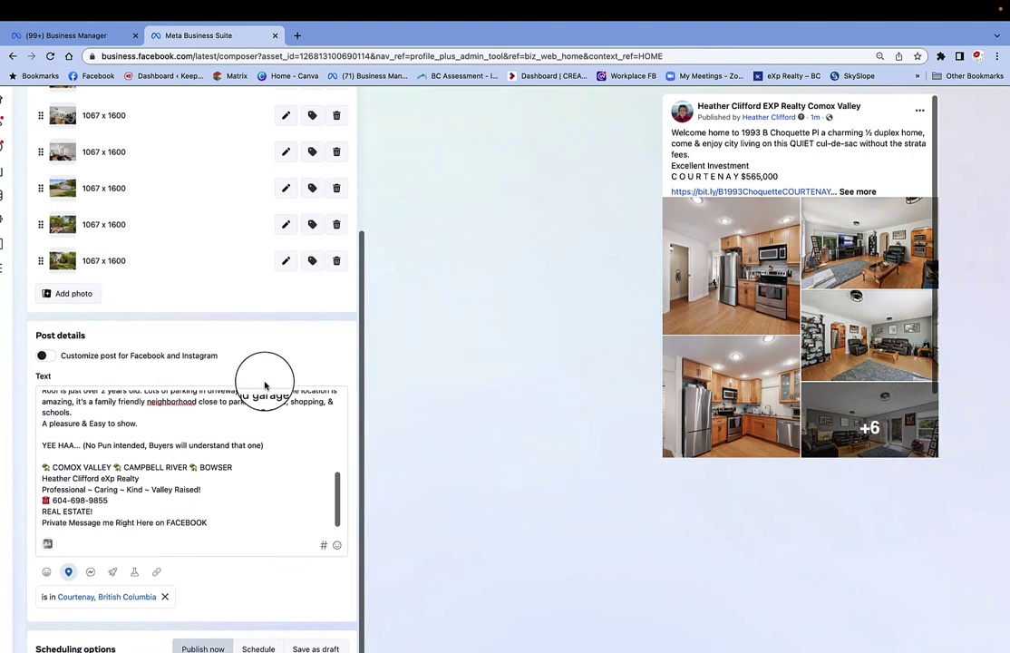
# Zoom out to review the ten photos, description, $565,000 price and Courtenay location in the composer
pyautogui.scroll(5, 265, 385)
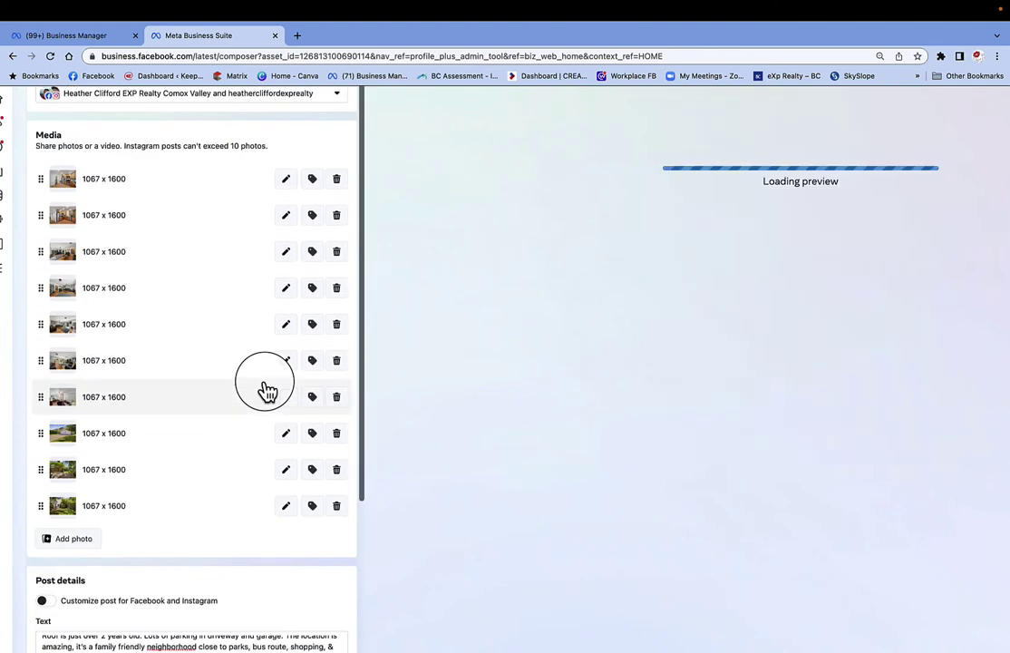
pyautogui.press('super+minus')
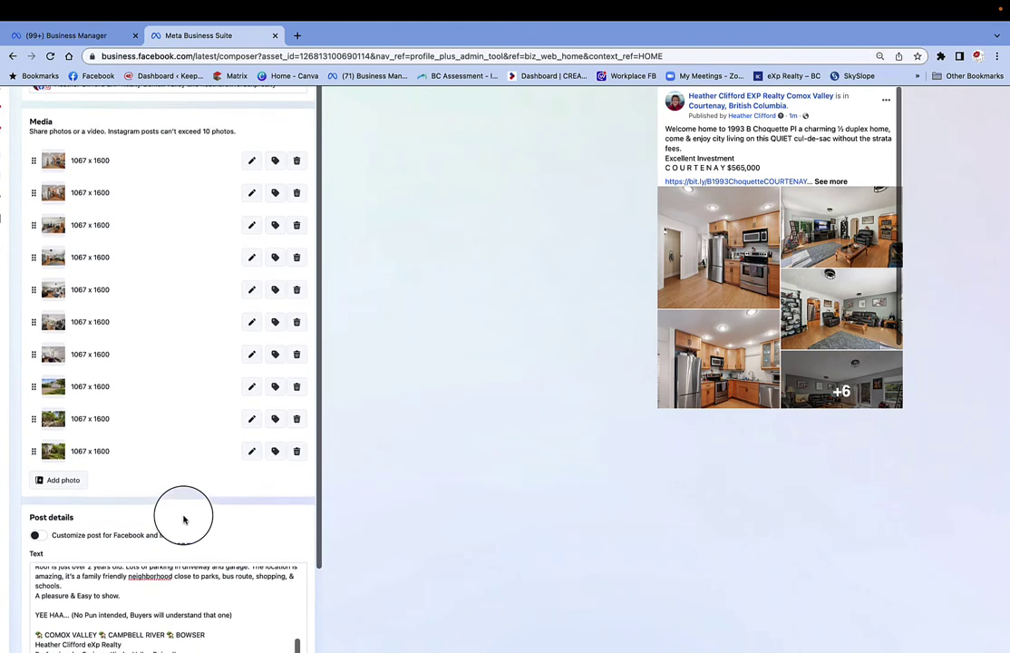
pyautogui.press('super+minus')
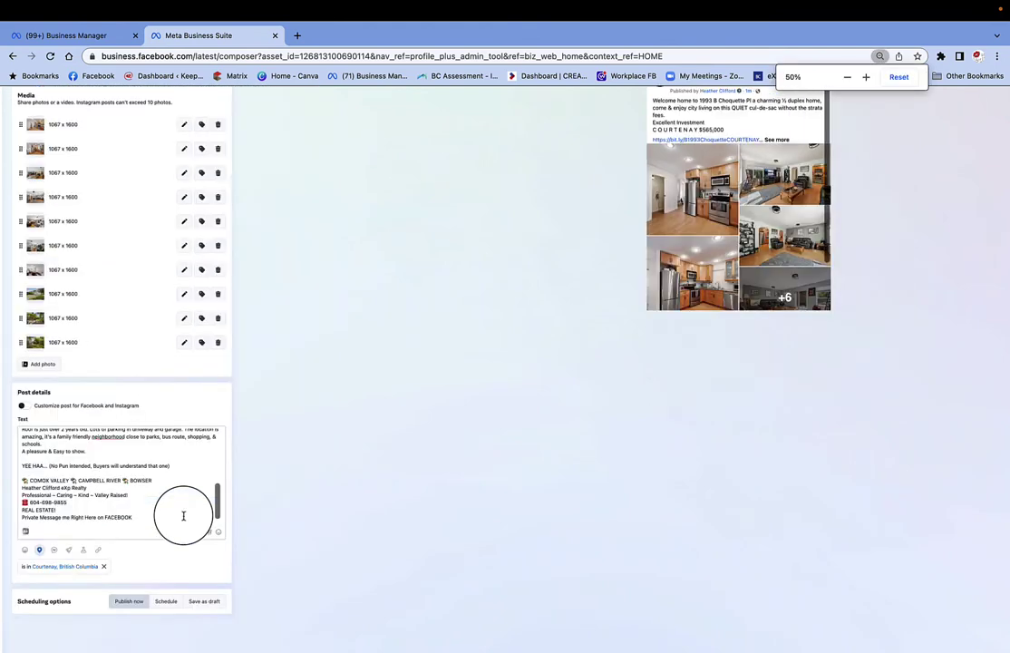
pyautogui.write('Private Message me Right Here on FACEBOOK')
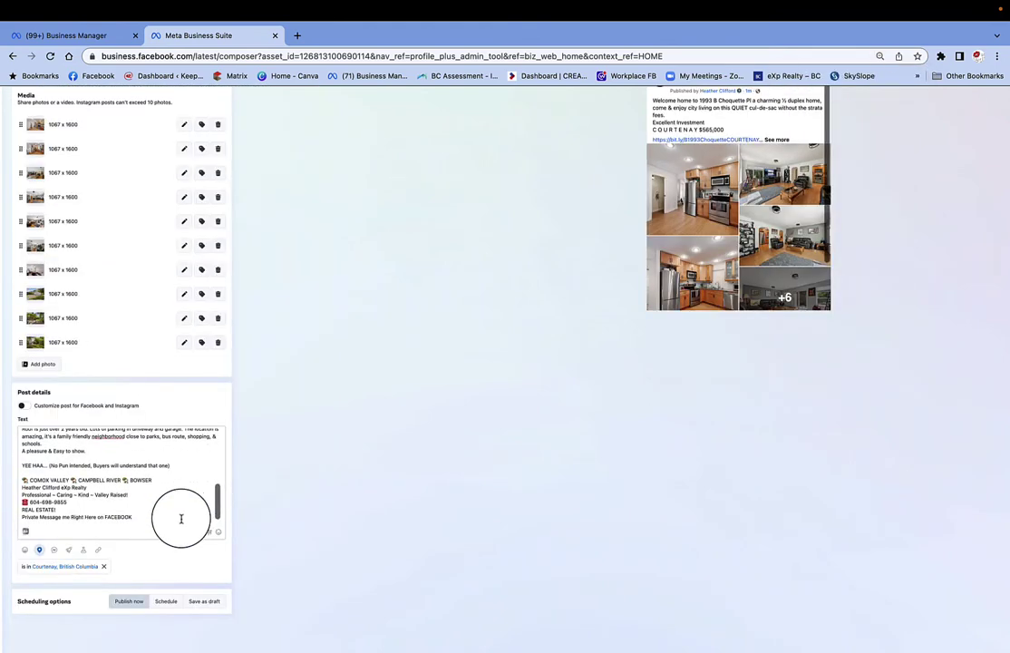
pyautogui.press('super+plus')
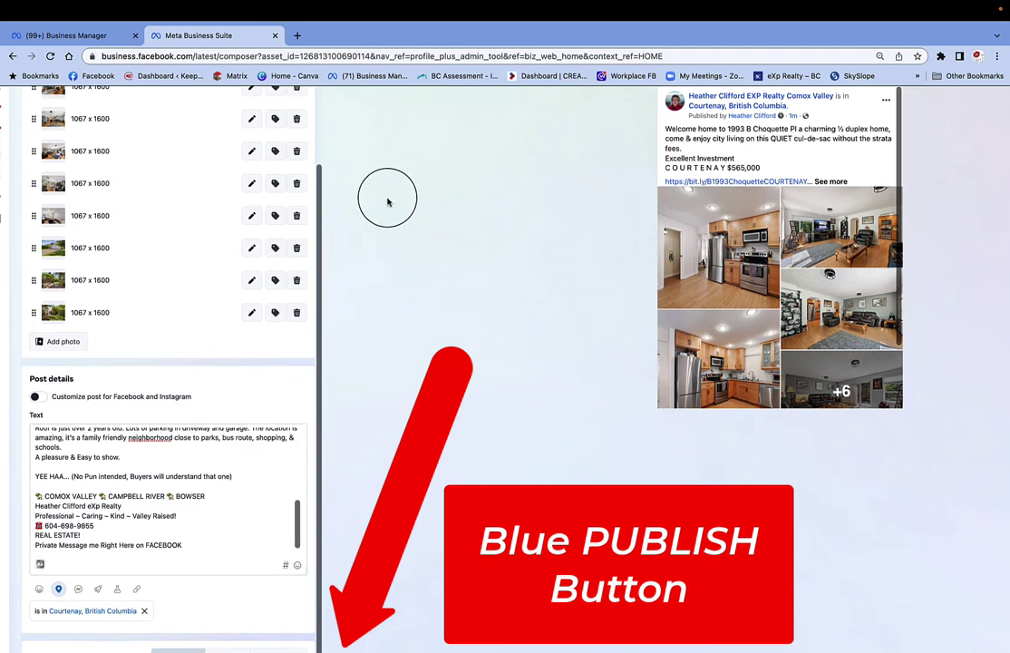
pyautogui.press('super+minus')
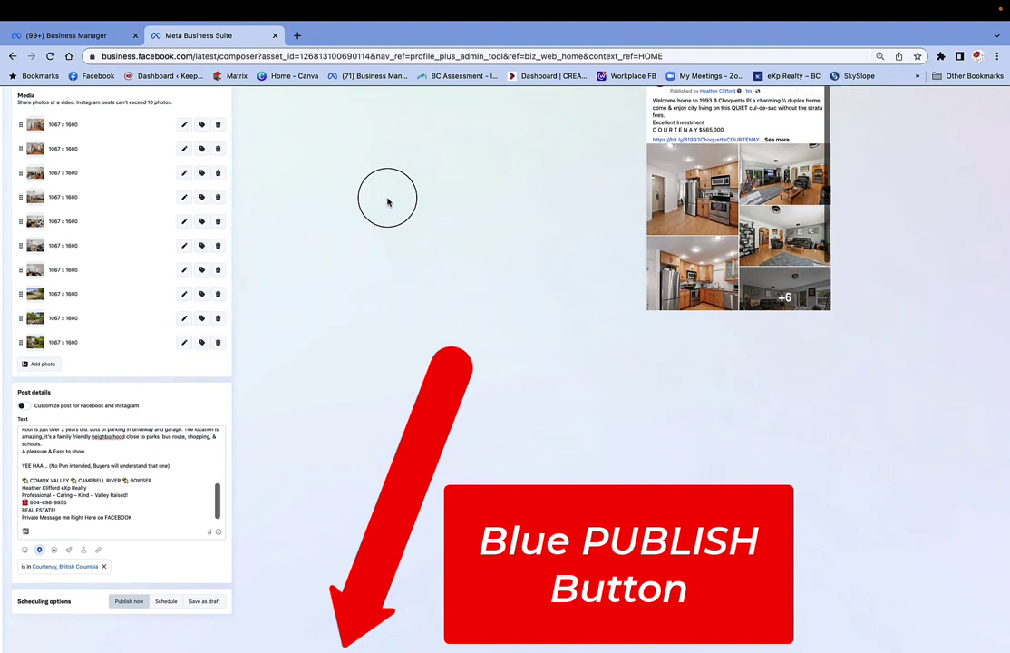
pyautogui.keyDown('ctrl'); pyautogui.scroll(2, 387, 201); pyautogui.keyUp('ctrl')
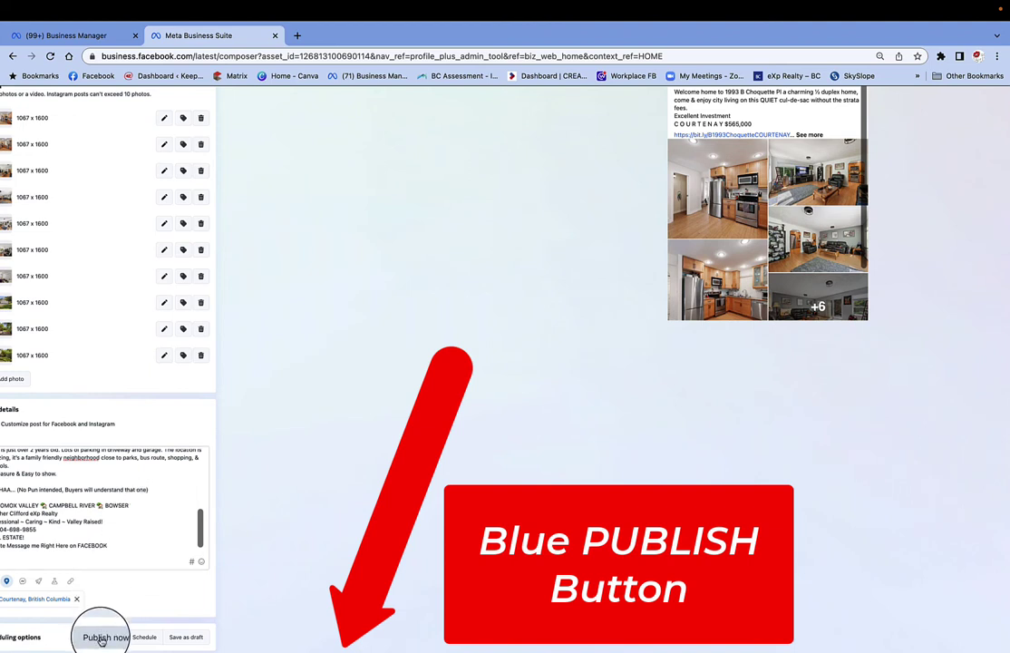
pyautogui.press('super+minus')
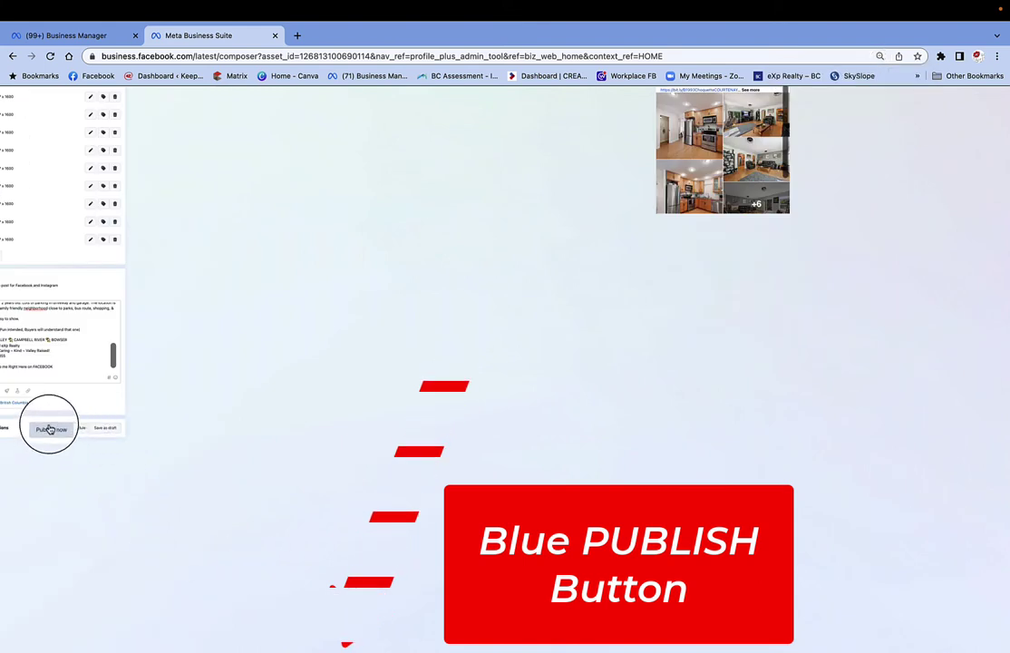
# Publish the listing now, confirm it in Planner on Tue 18, then go to Home
pyautogui.click(65, 428)
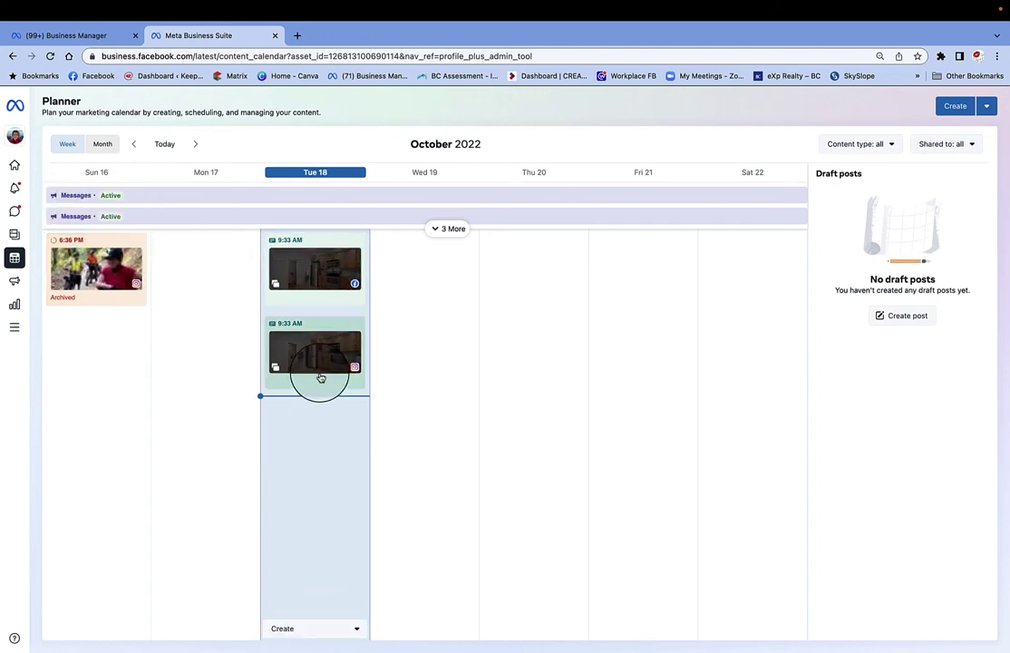
pyautogui.moveTo(320, 369)
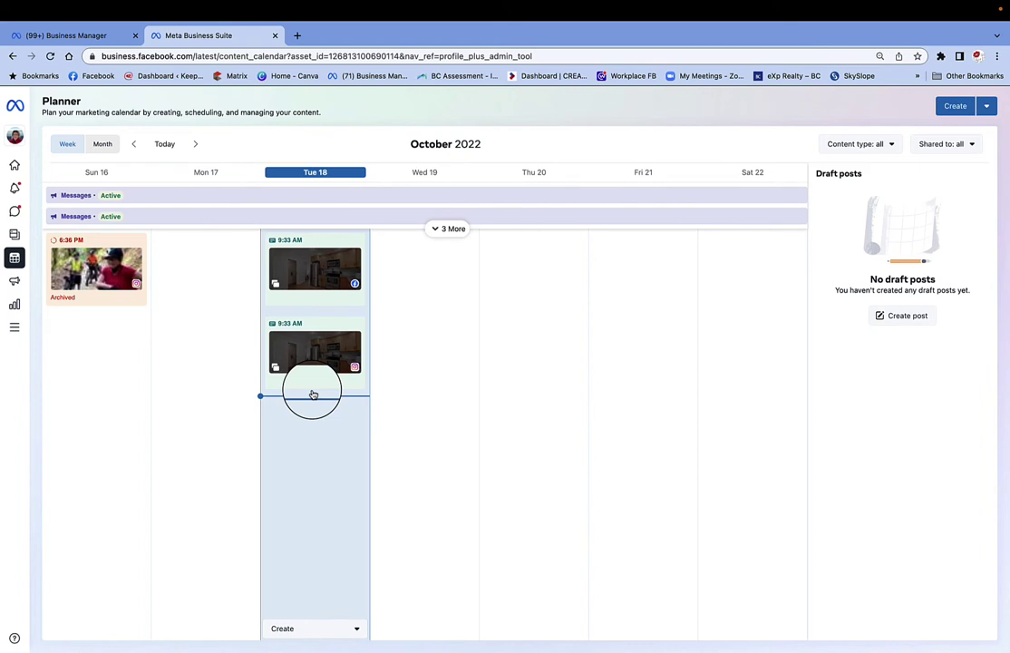
pyautogui.click(15, 166)
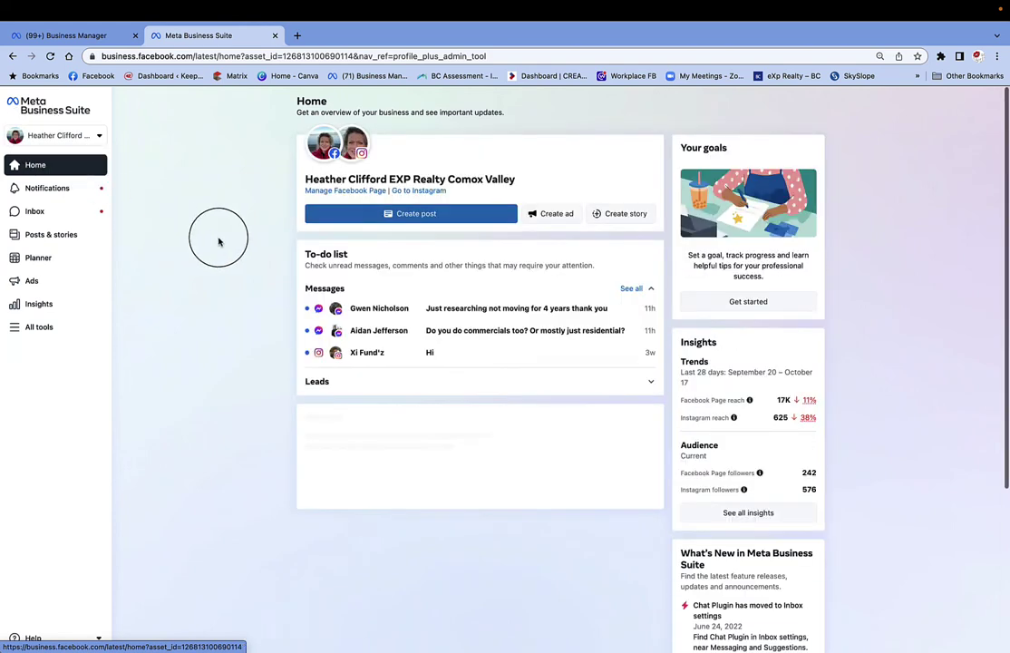
# On the Facebook Page, expand the listing post and select its full description to copy
pyautogui.click(328, 192)
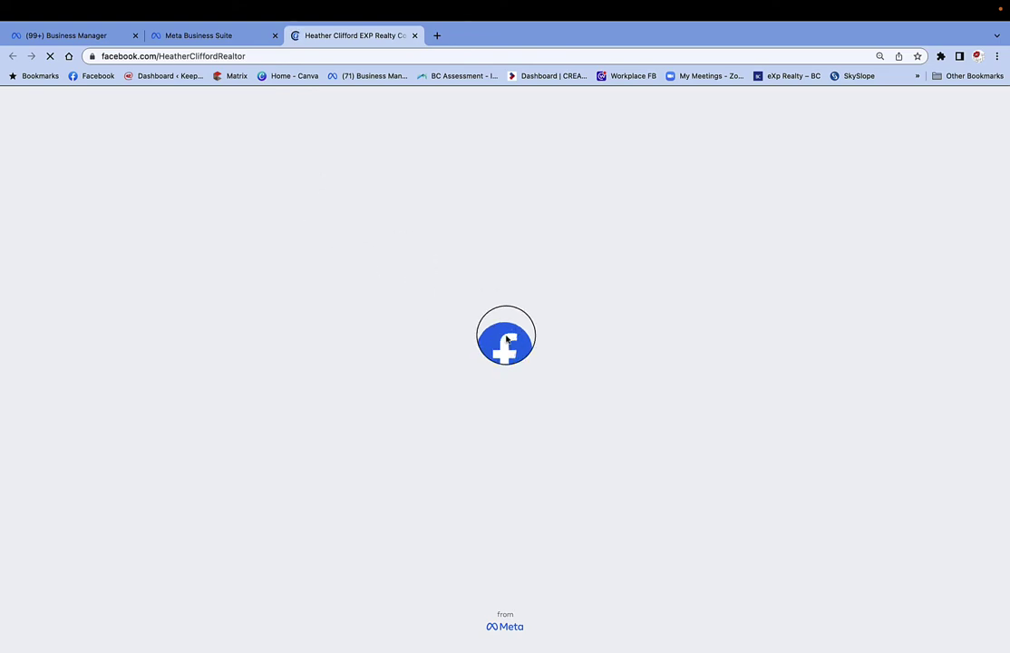
pyautogui.scroll(-10, 548, 417)
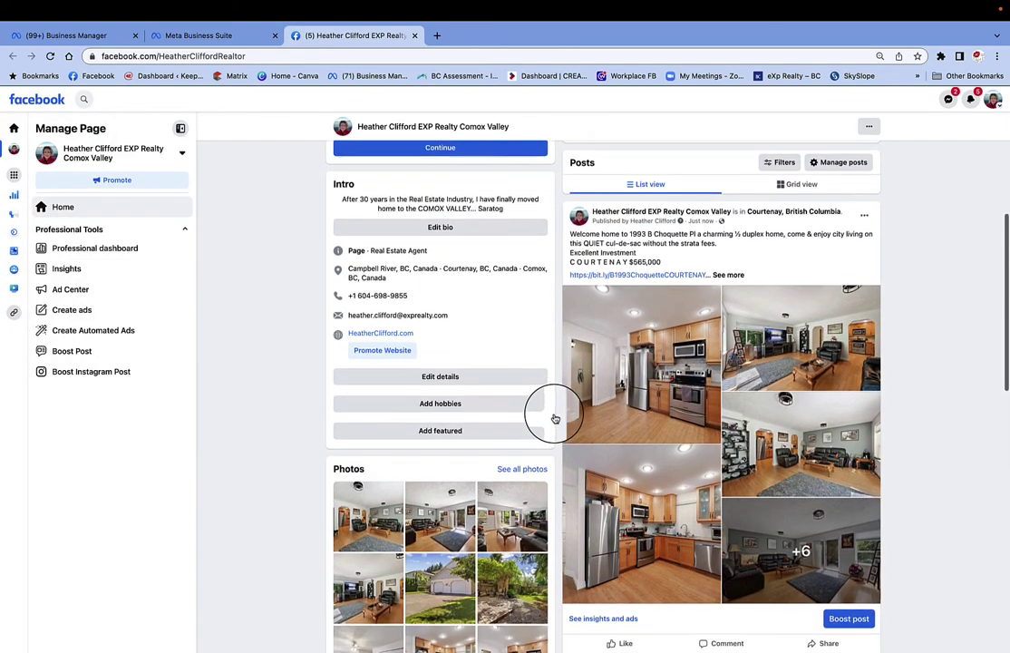
pyautogui.click(730, 287)
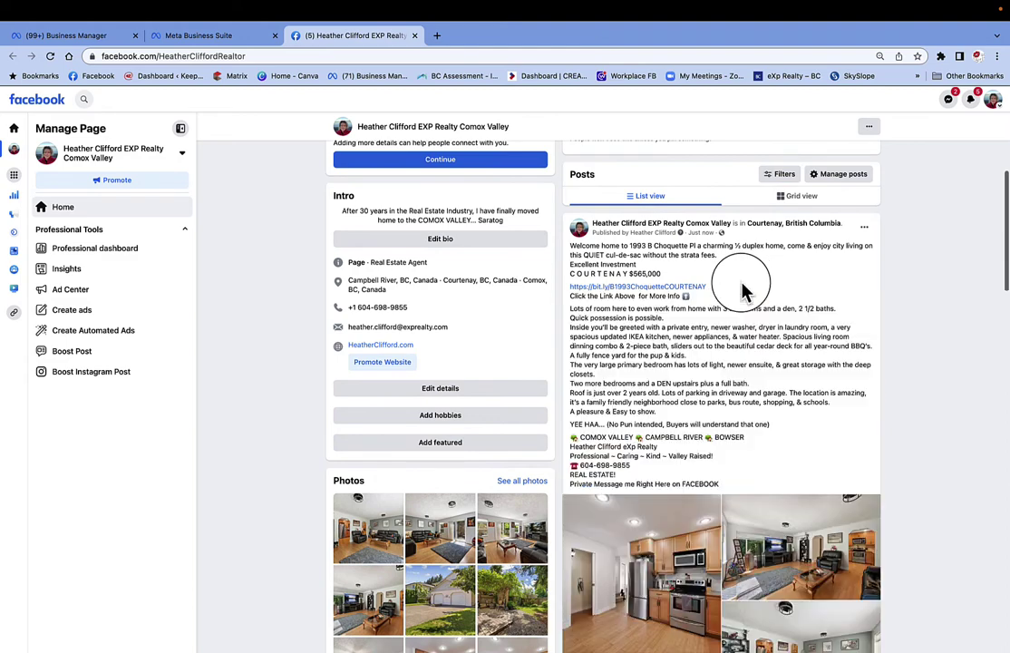
pyautogui.moveTo(719, 485); pyautogui.dragTo(559, 235)
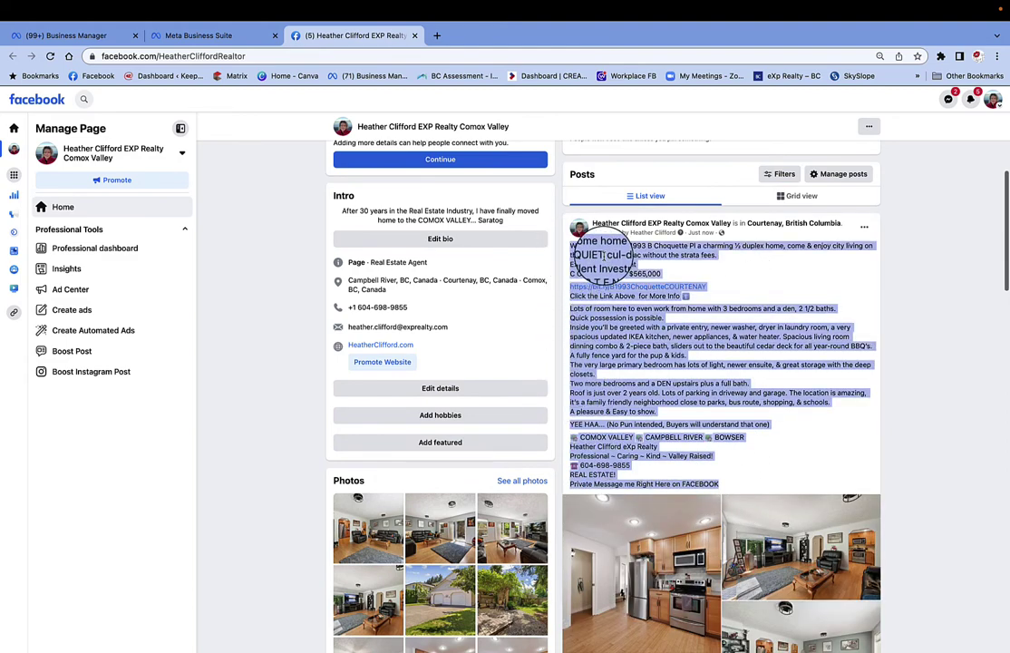
pyautogui.scroll(-6, 668, 408)
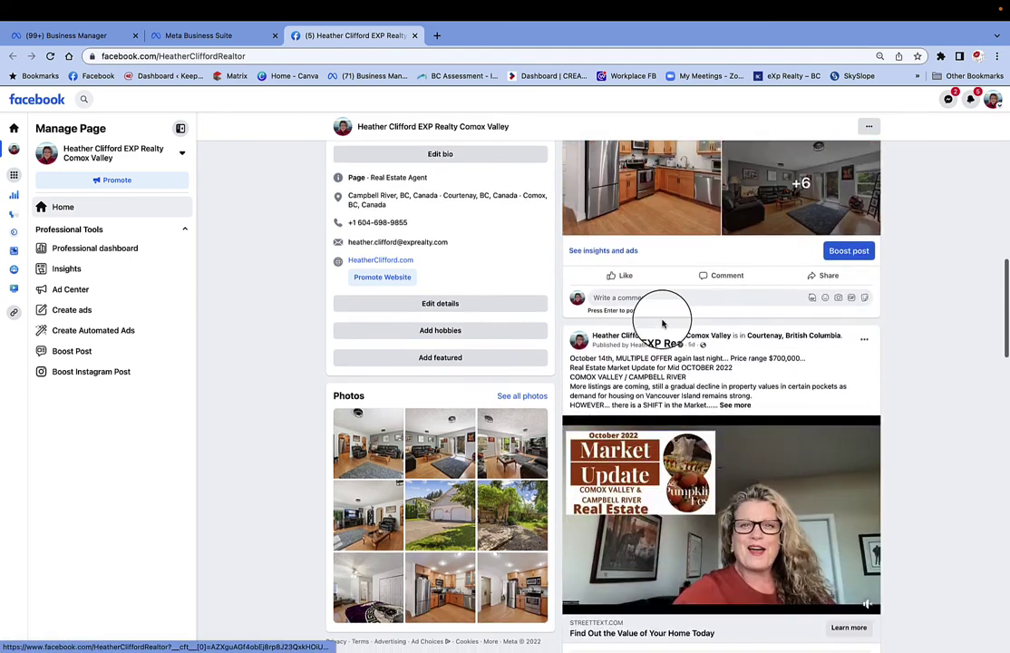
pyautogui.scroll(3, 663, 325)
# Paste the listing description into both kitchen photos' descriptions and save each
pyautogui.click(664, 326)
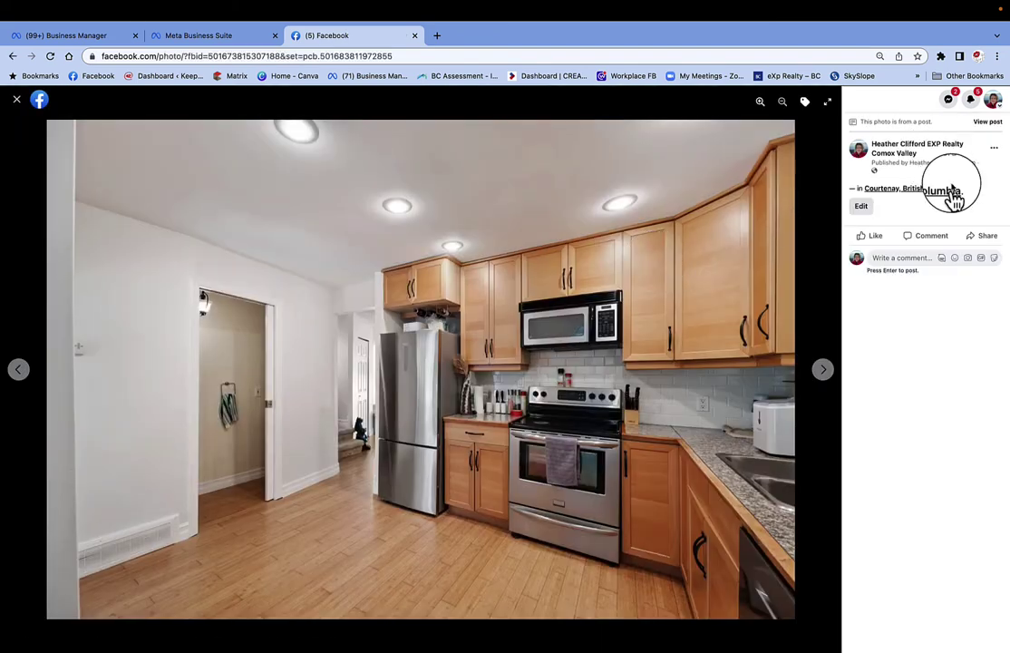
pyautogui.click(860, 199)
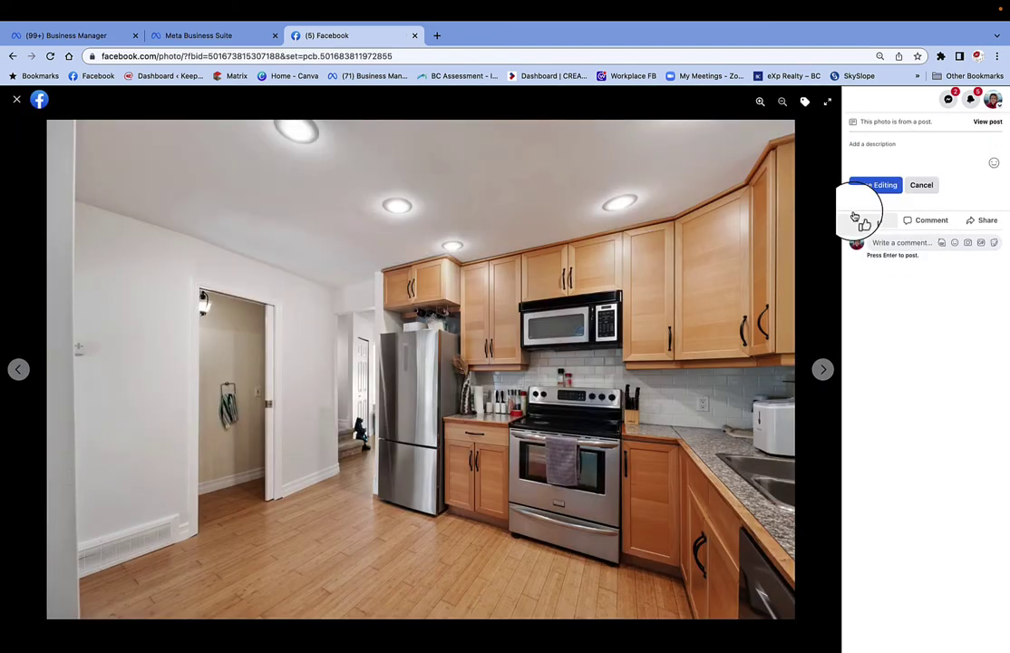
pyautogui.click(868, 144)
pyautogui.press('super+v')
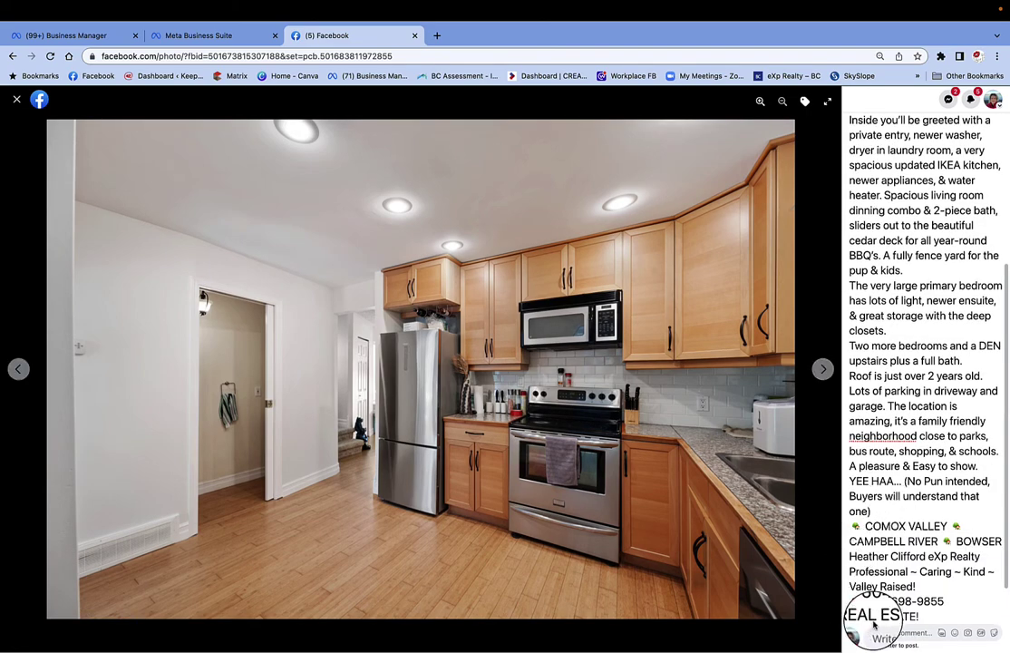
pyautogui.scroll(-3, 878, 562)
pyautogui.click(874, 574)
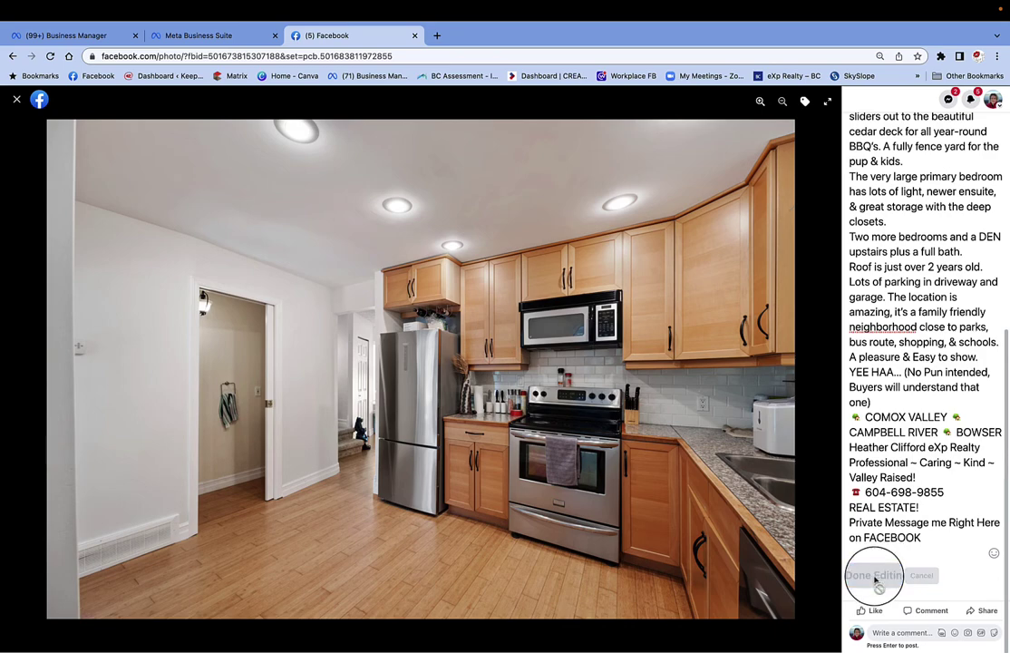
pyautogui.click(823, 370)
pyautogui.click(862, 205)
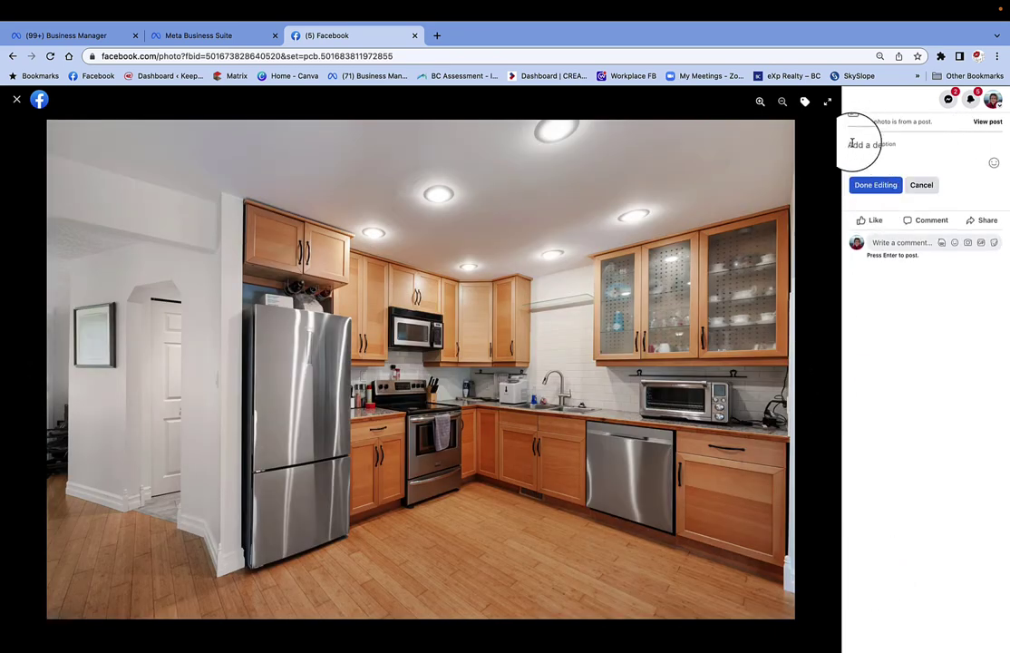
pyautogui.press('super+v')
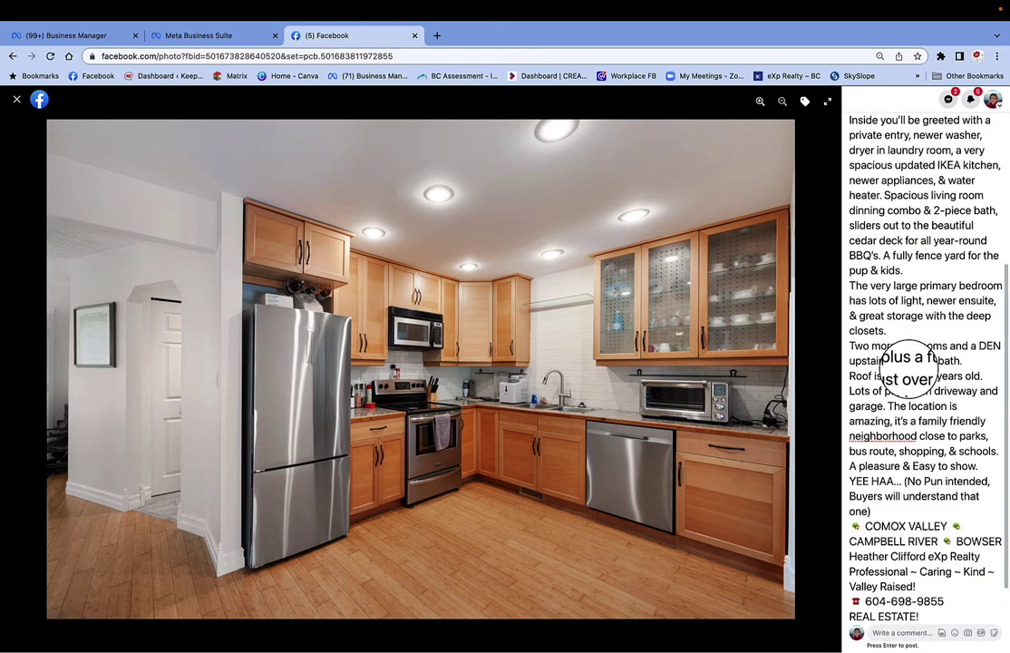
pyautogui.scroll(-3, 902, 353)
pyautogui.click(870, 575)
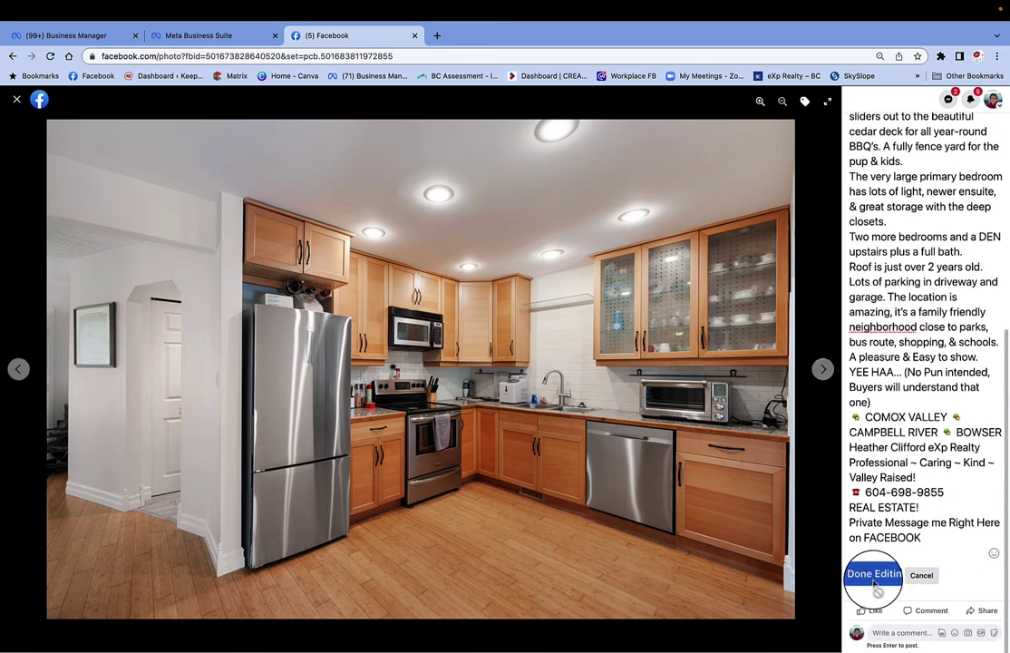
# Paste the listing description into the two living room photos and save the backyard photo
pyautogui.click(823, 370)
pyautogui.click(859, 207)
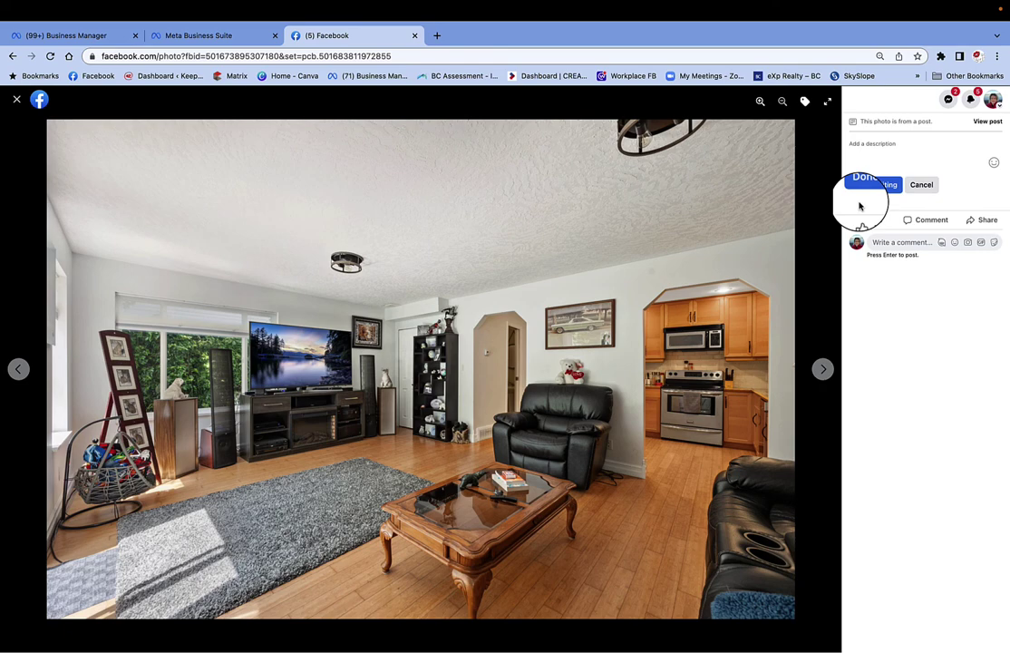
pyautogui.click(858, 145)
pyautogui.press('super+v')
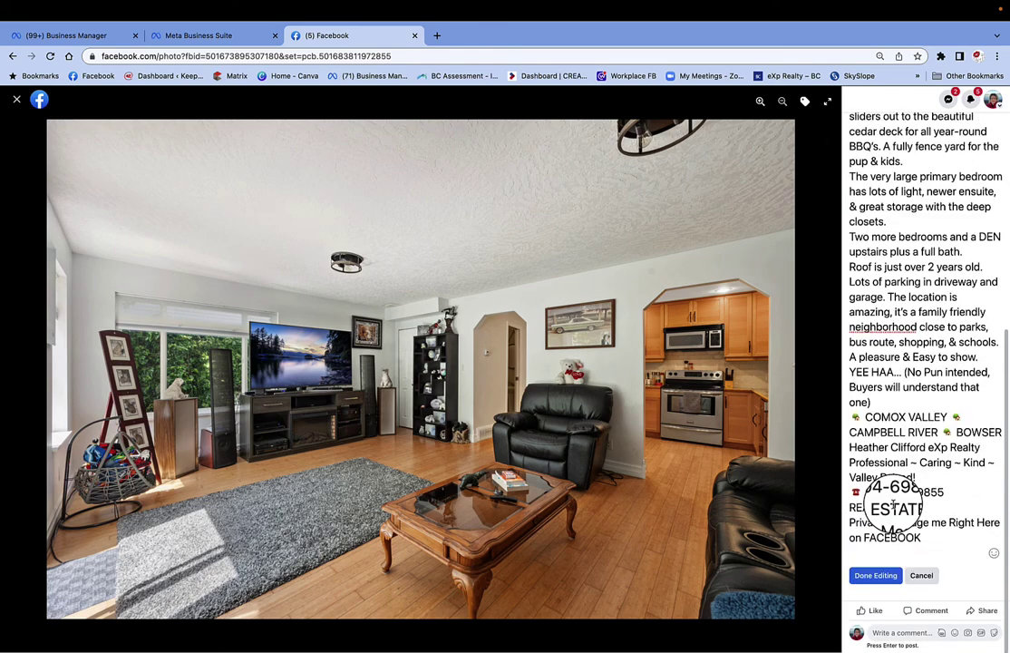
pyautogui.click(872, 574)
pyautogui.click(824, 370)
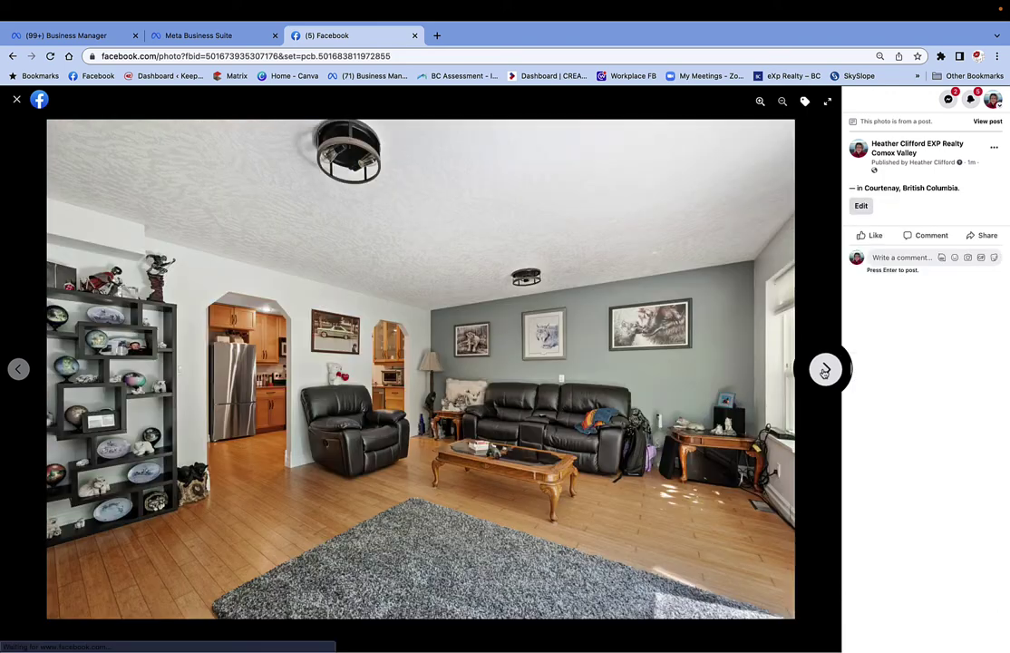
pyautogui.click(856, 206)
pyautogui.click(868, 143)
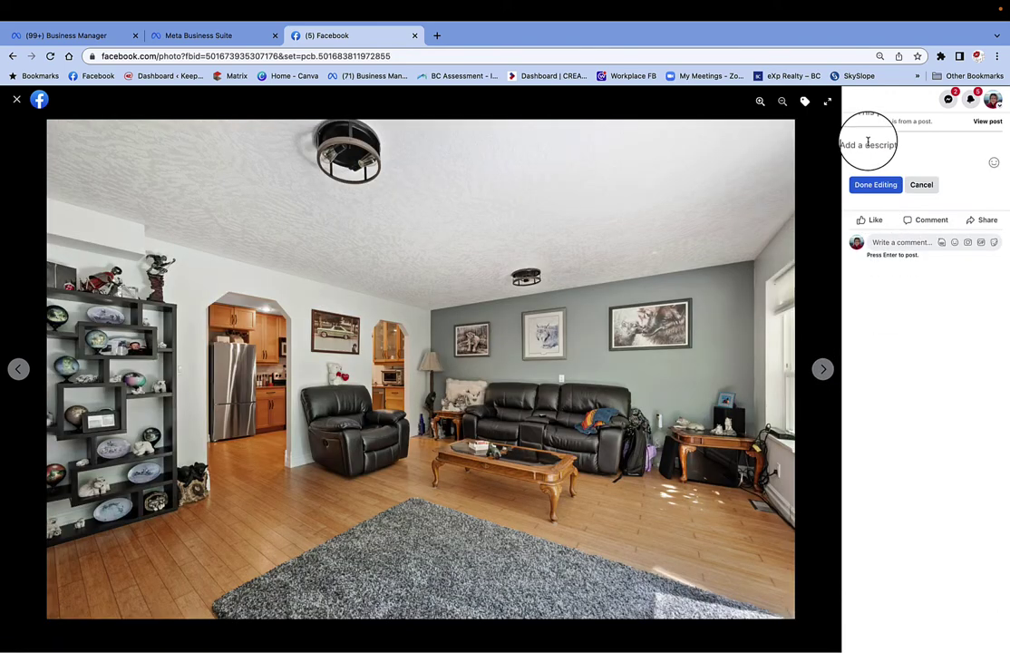
pyautogui.press('super+v')
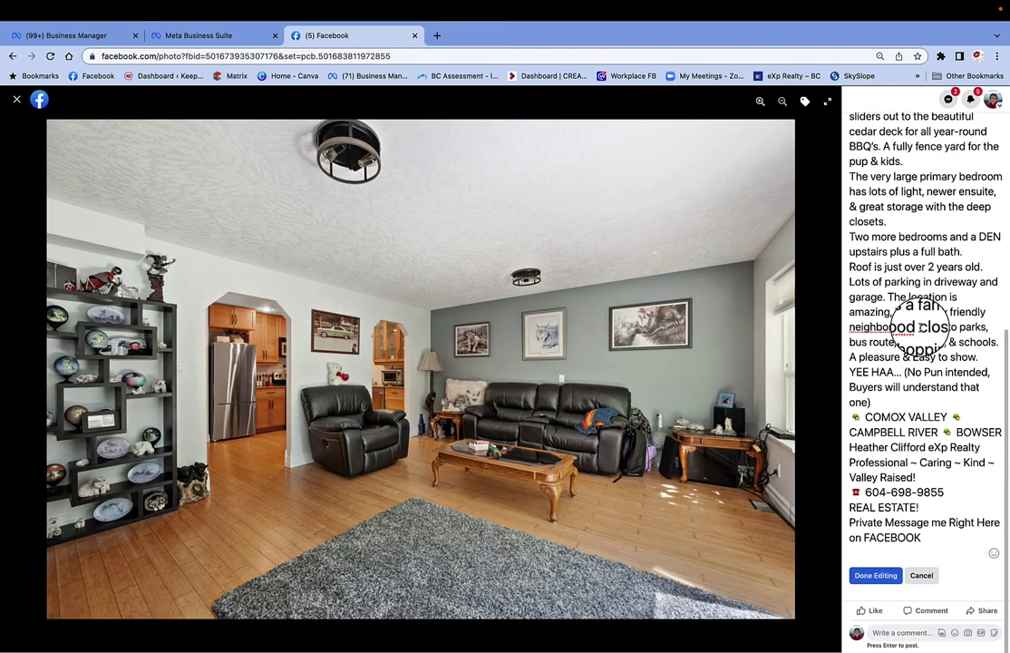
pyautogui.click(873, 576)
pyautogui.click(824, 369)
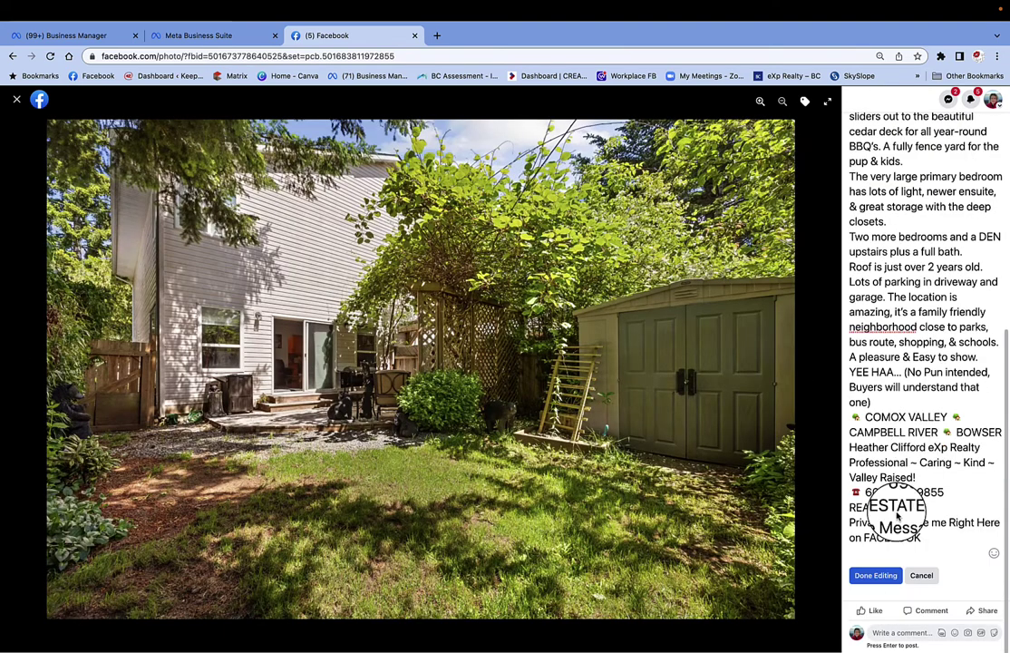
pyautogui.click(875, 575)
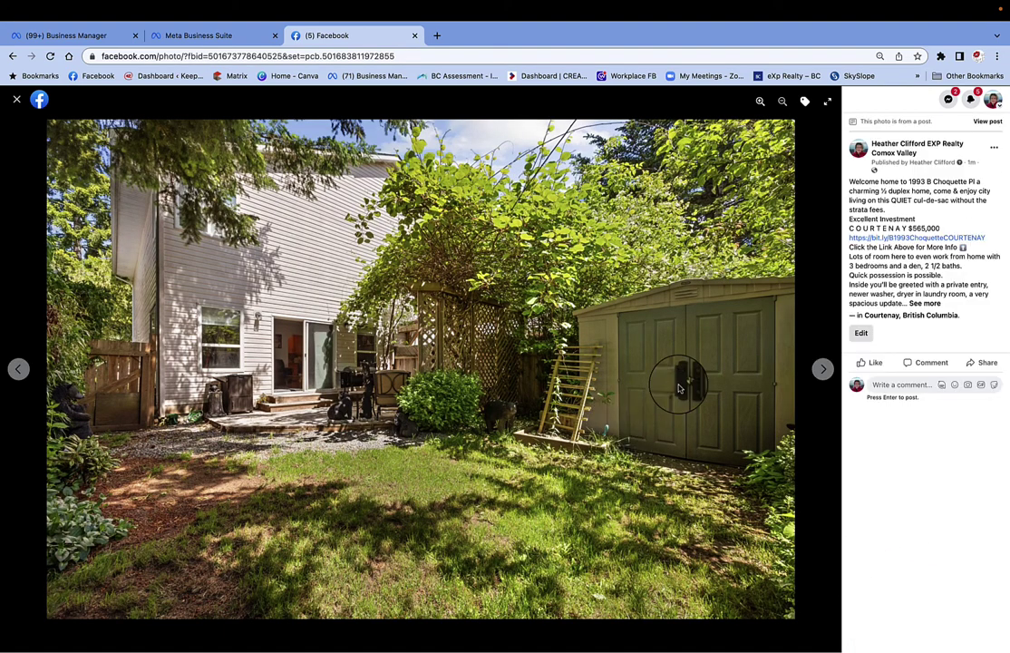
# Close the photo viewer and expand the listing post to check its description and photo collage
pyautogui.click(897, 141)
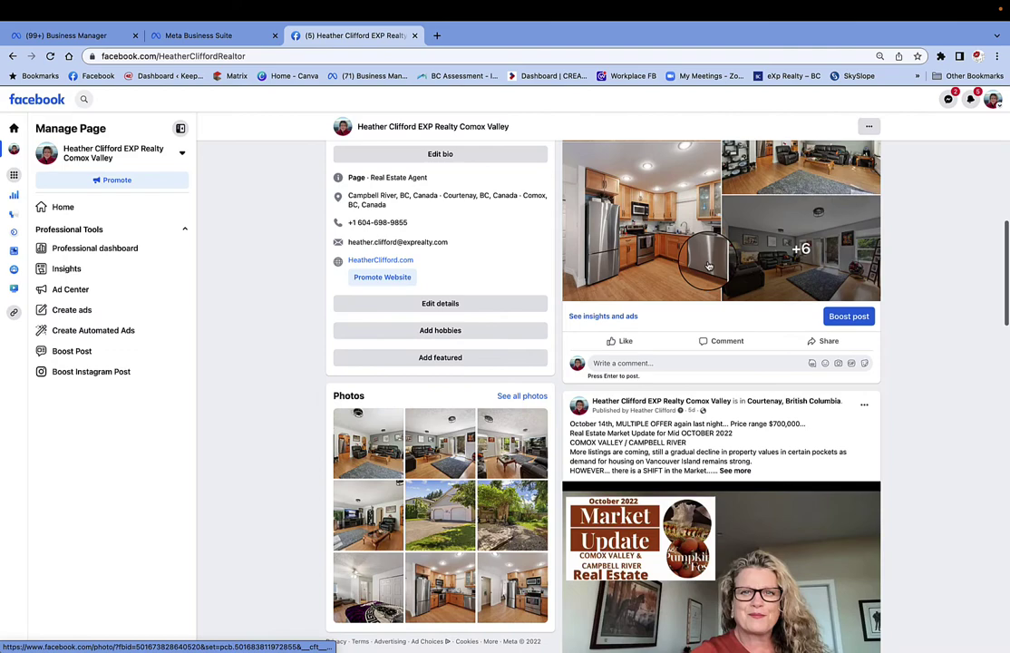
pyautogui.scroll(5, 717, 360)
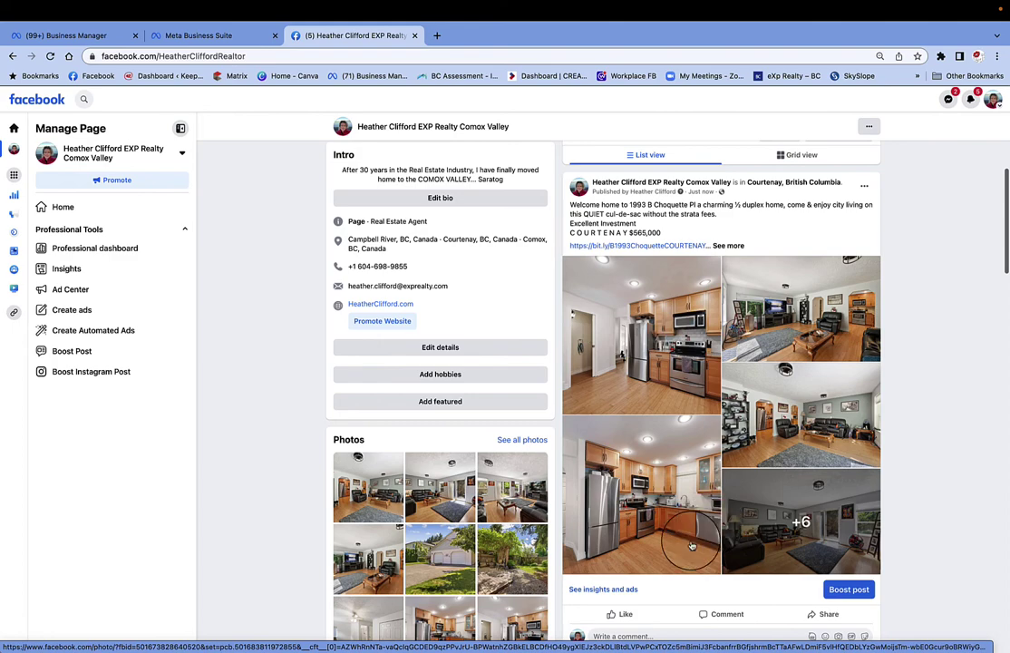
pyautogui.click(729, 246)
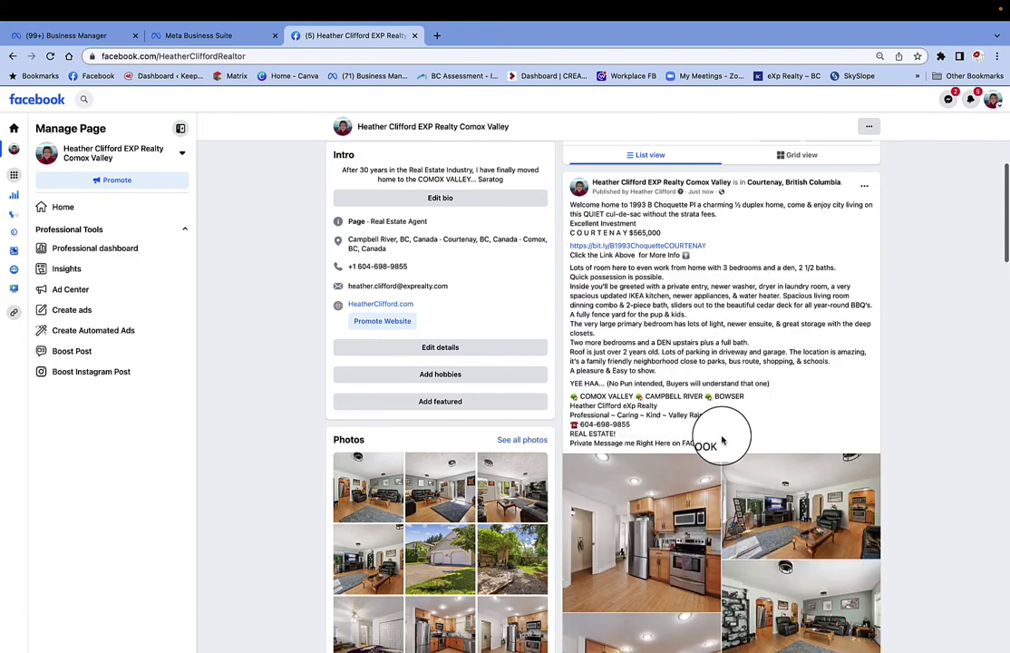
pyautogui.scroll(-4, 705, 439)
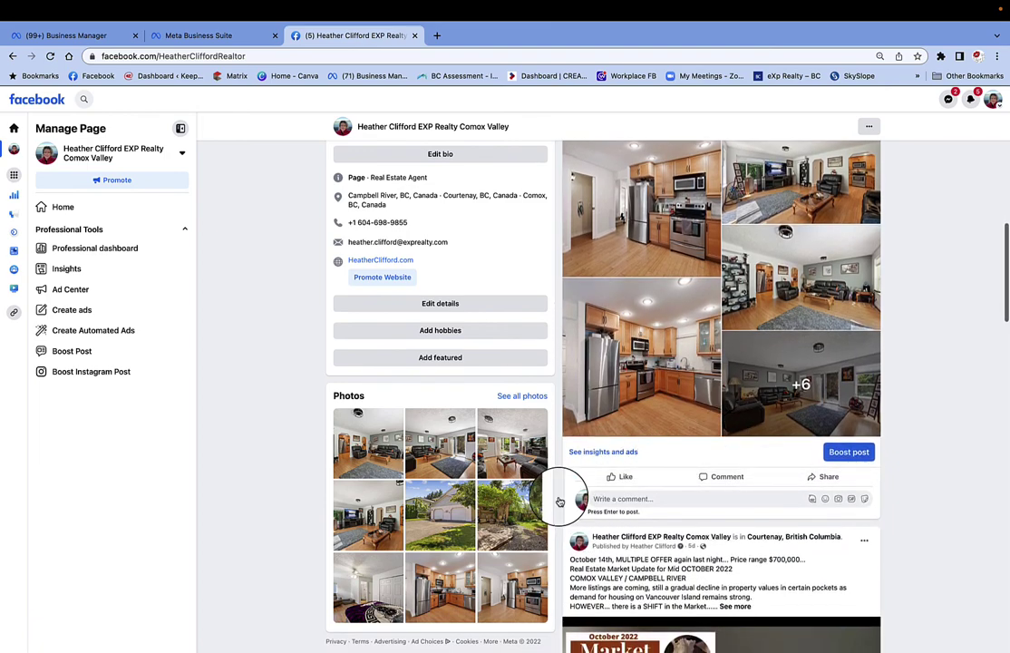
pyautogui.scroll(2, 658, 301)
pyautogui.scroll(4, 656, 294)
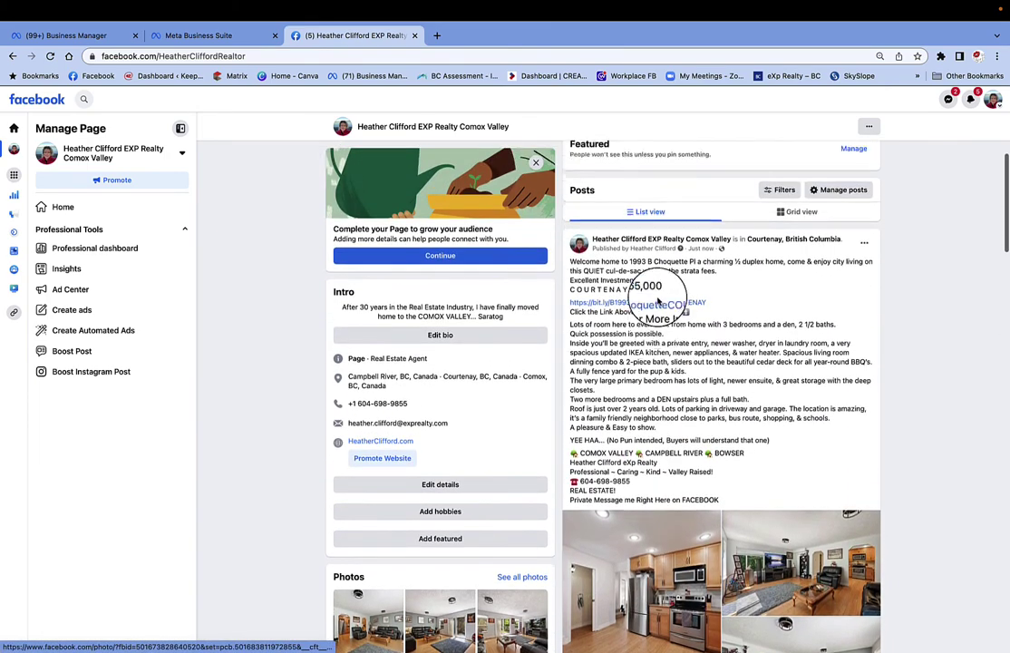
pyautogui.scroll(-5, 656, 301)
pyautogui.scroll(-1, 657, 300)
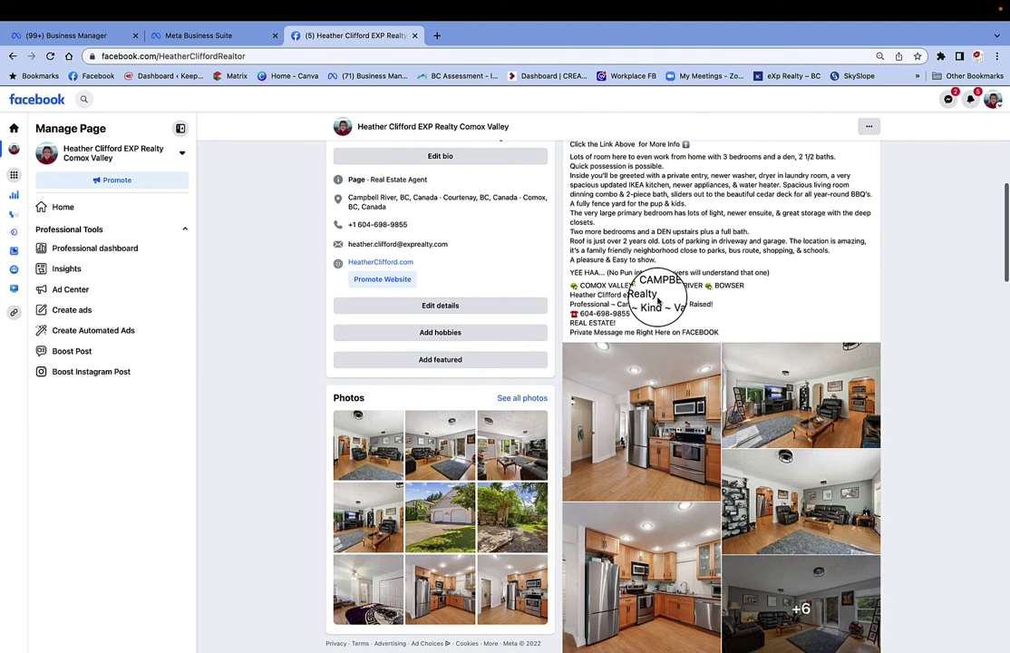